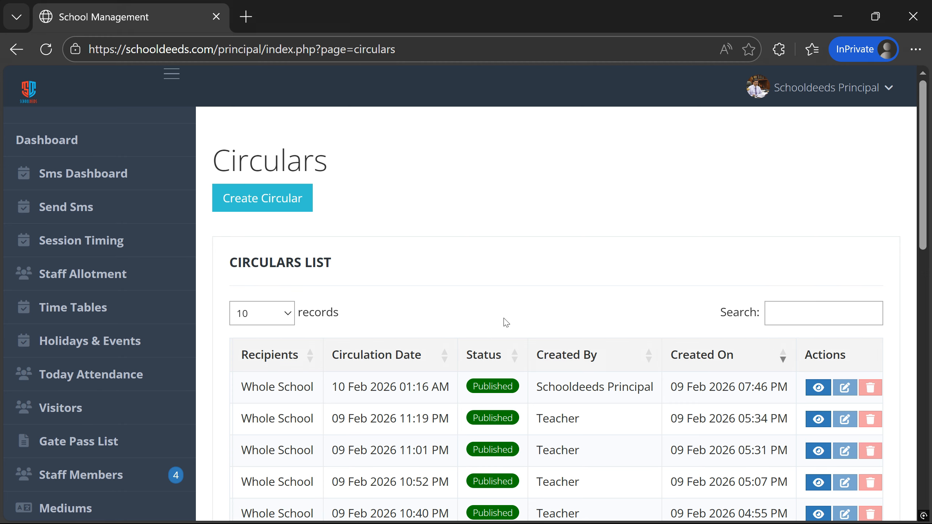
# - Create a new circular and set Circular For to Selected Students
pyautogui.click(261, 212)
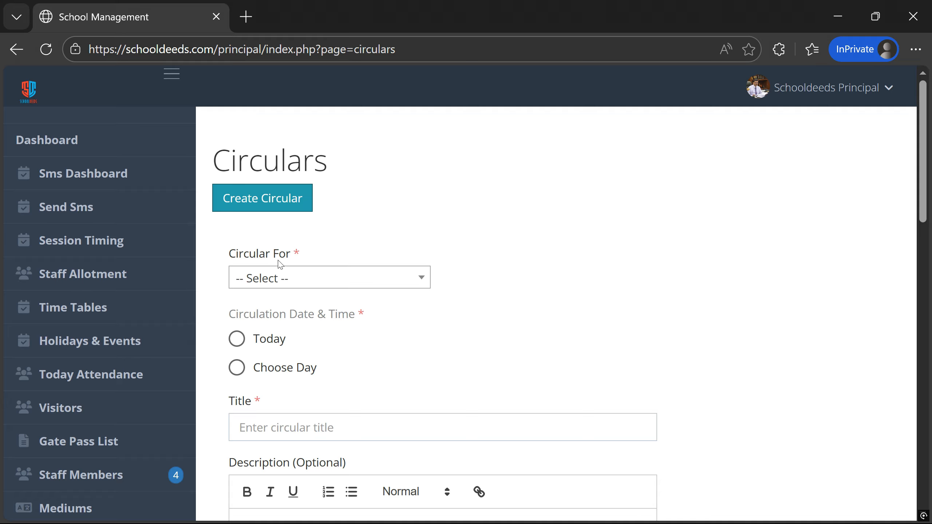
pyautogui.click(327, 277)
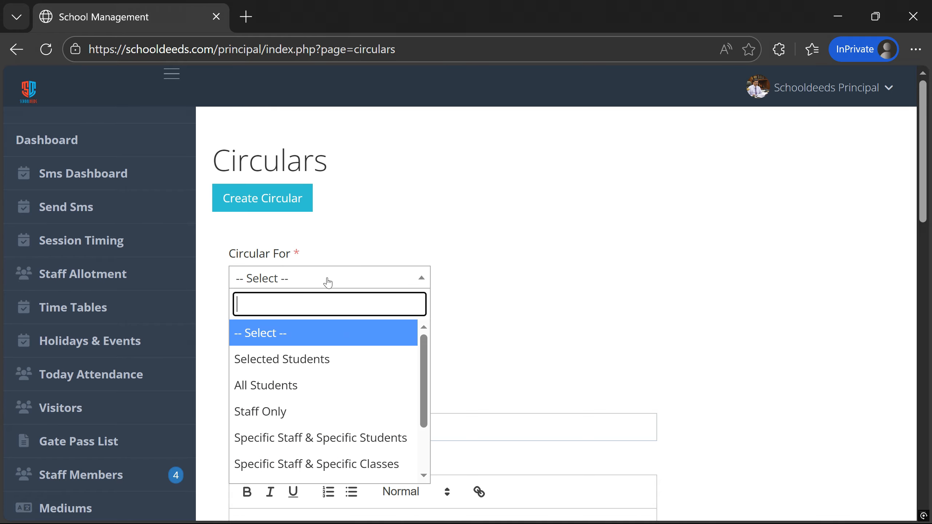
pyautogui.scroll(-3, 324, 382)
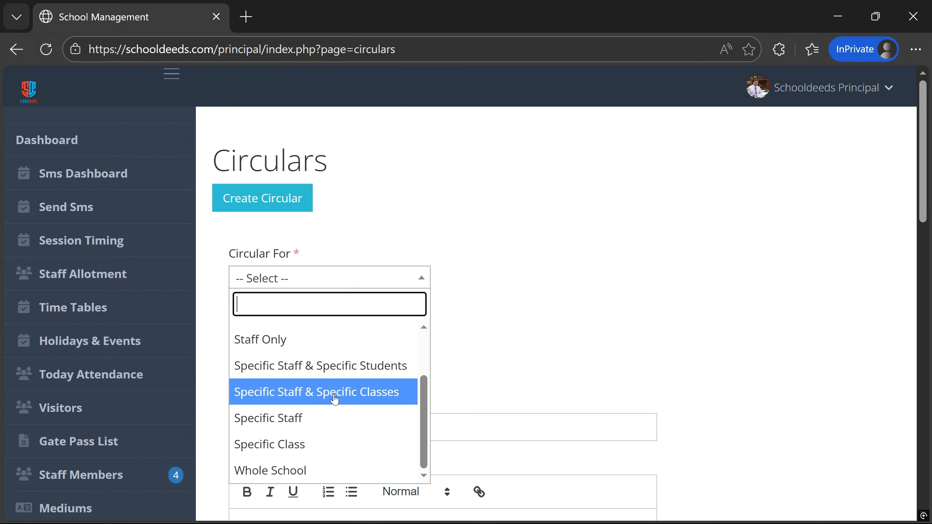
pyautogui.scroll(3, 316, 389)
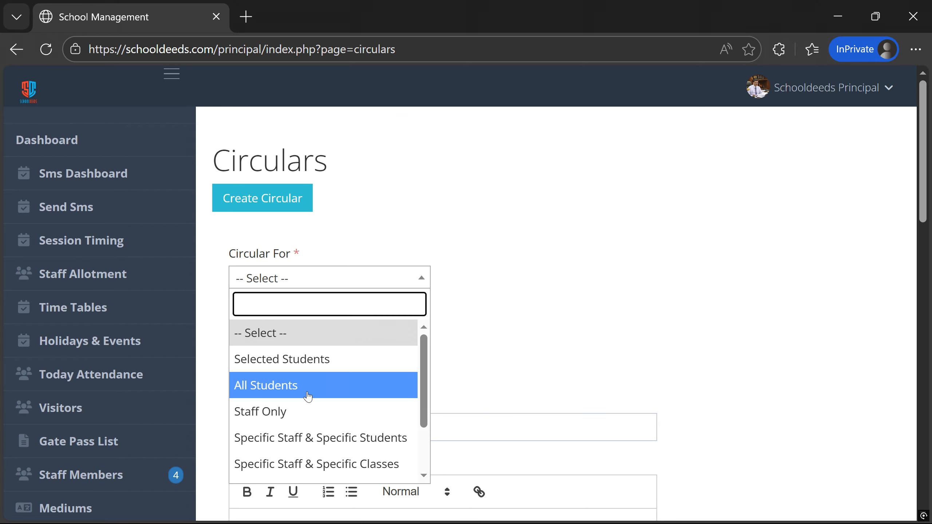
pyautogui.click(332, 372)
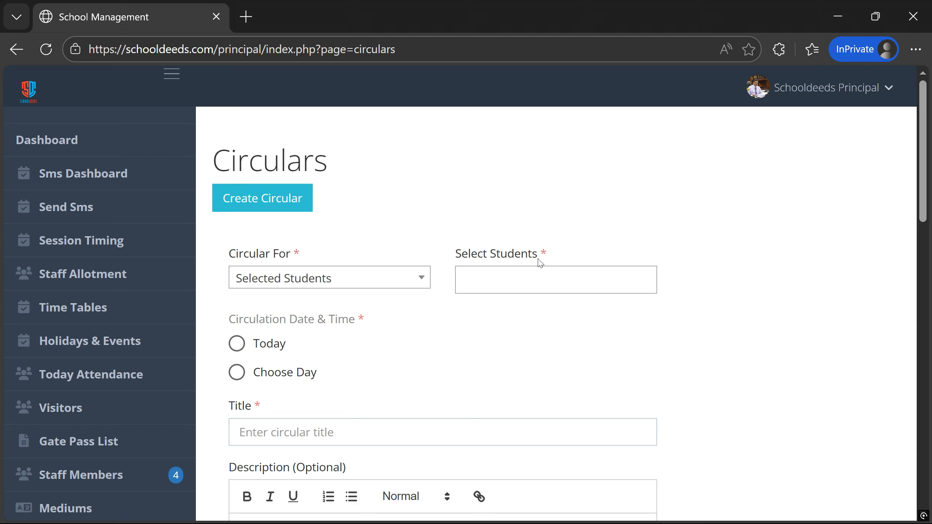
# - Add two students as recipients, the first found by searching roll number 1777
pyautogui.click(547, 280)
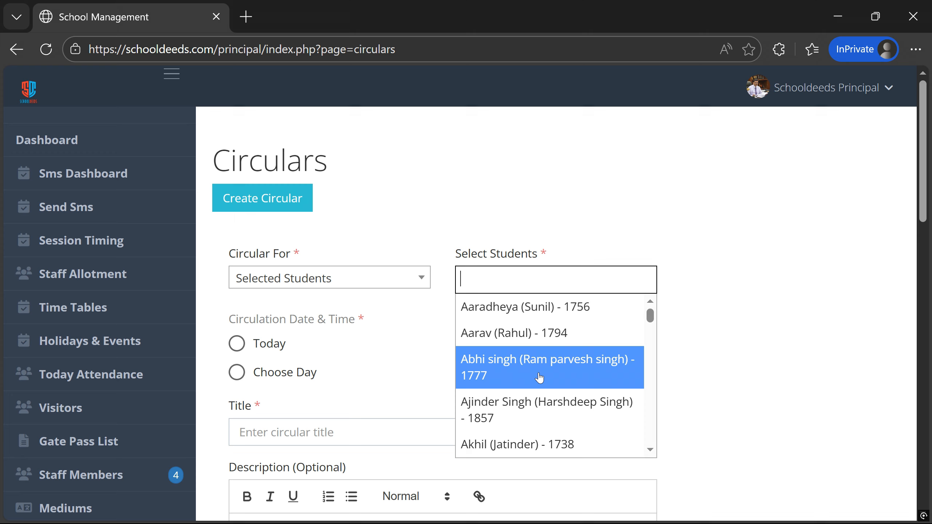
pyautogui.scroll(-3, 539, 379)
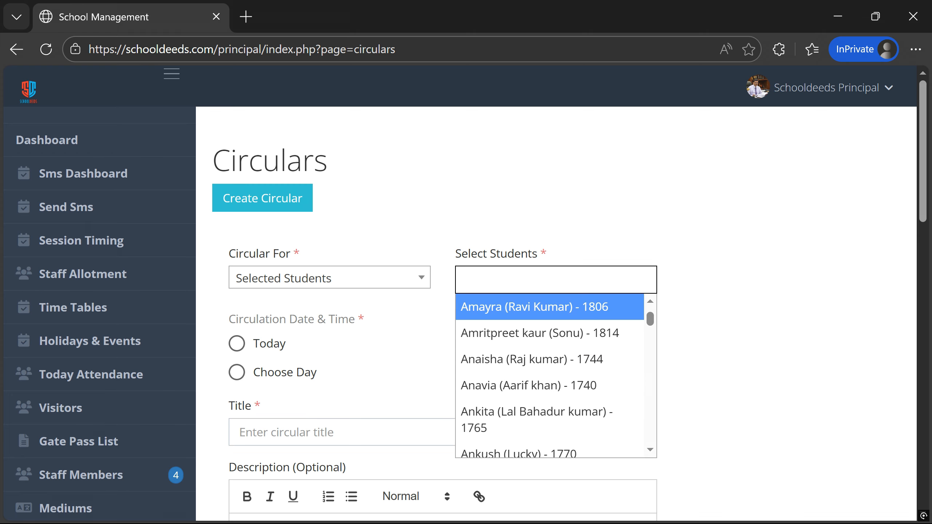
pyautogui.click(544, 280)
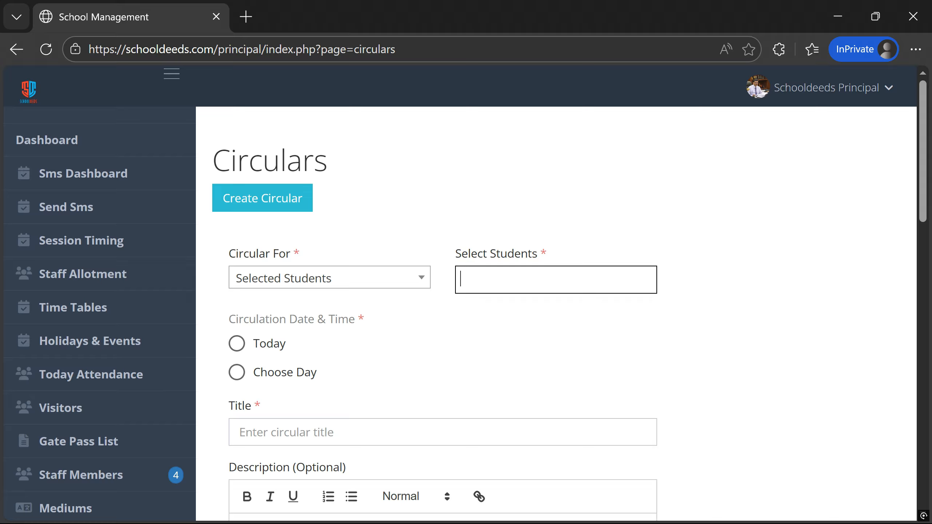
pyautogui.write('17')
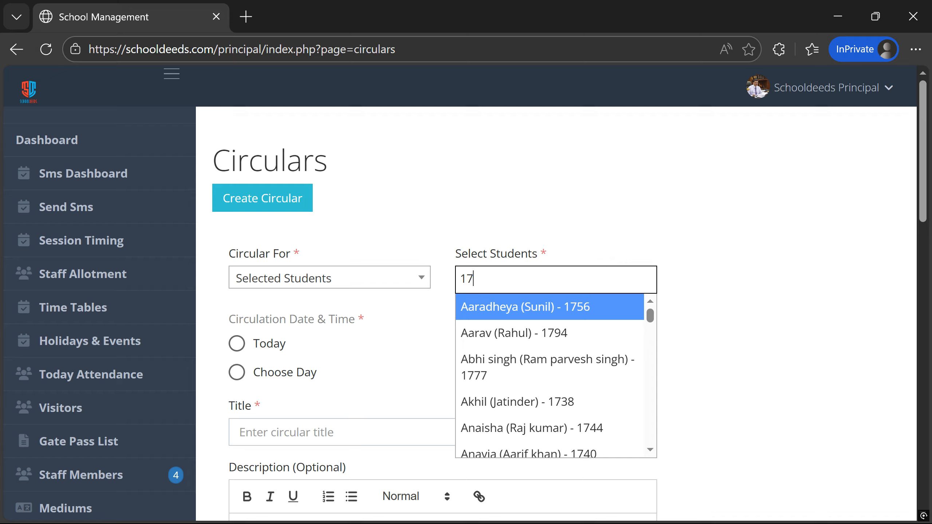
pyautogui.write('77')
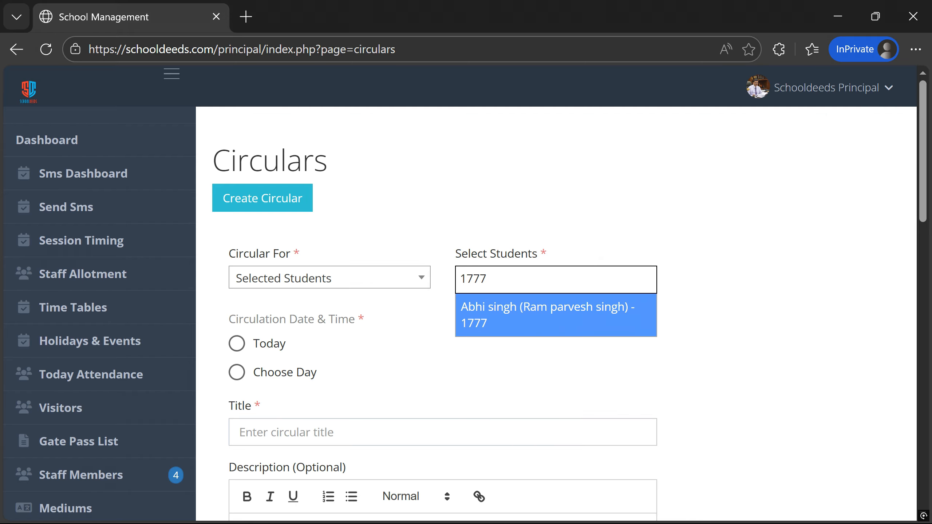
pyautogui.click(492, 321)
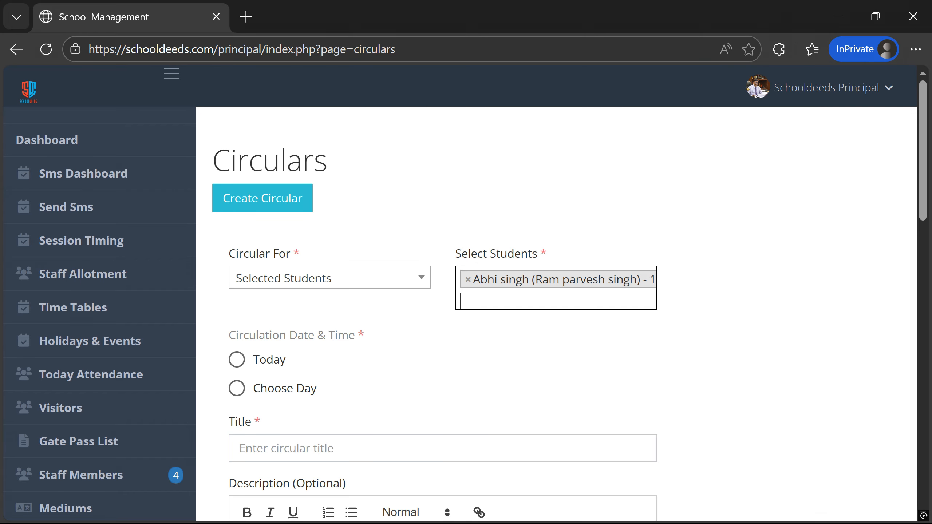
pyautogui.click(532, 301)
pyautogui.scroll(-3, 531, 430)
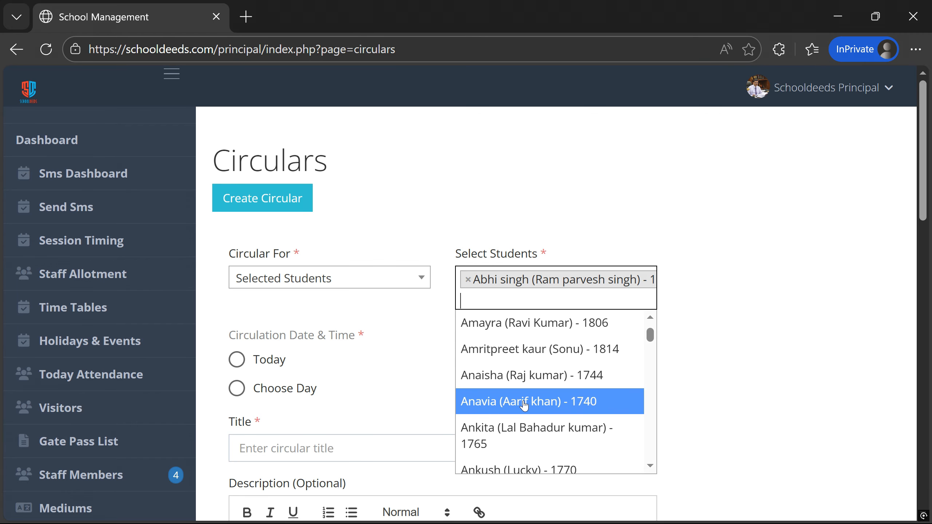
pyautogui.click(493, 440)
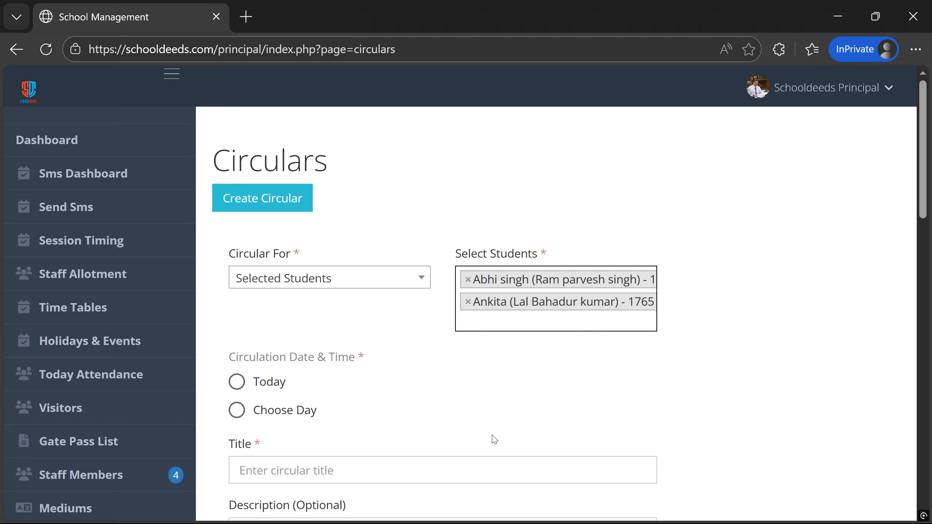
pyautogui.click(264, 285)
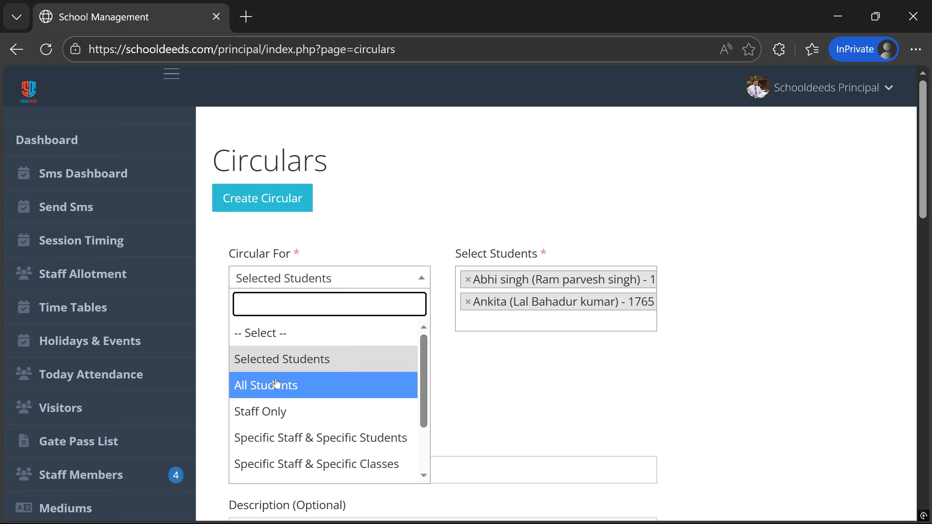
# - Switch the circular's recipients from Selected Students to All Students
pyautogui.click(294, 392)
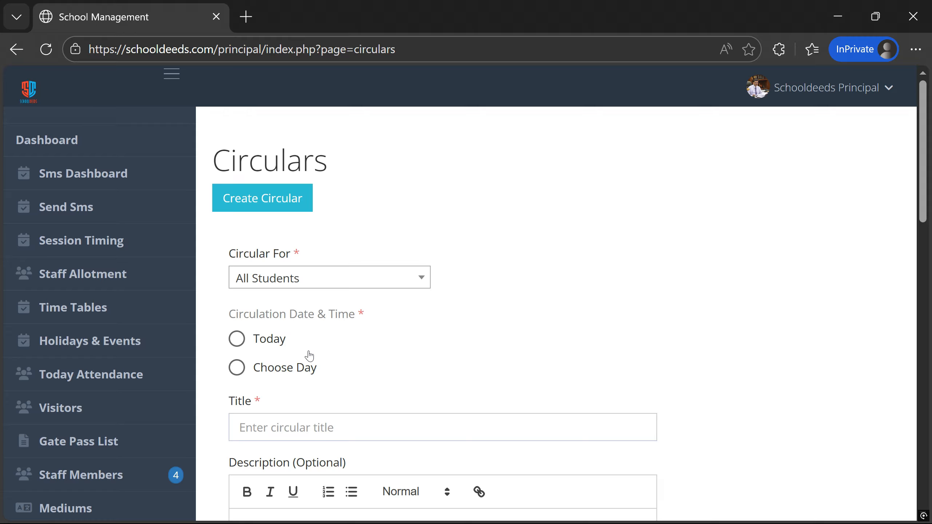
pyautogui.click(315, 281)
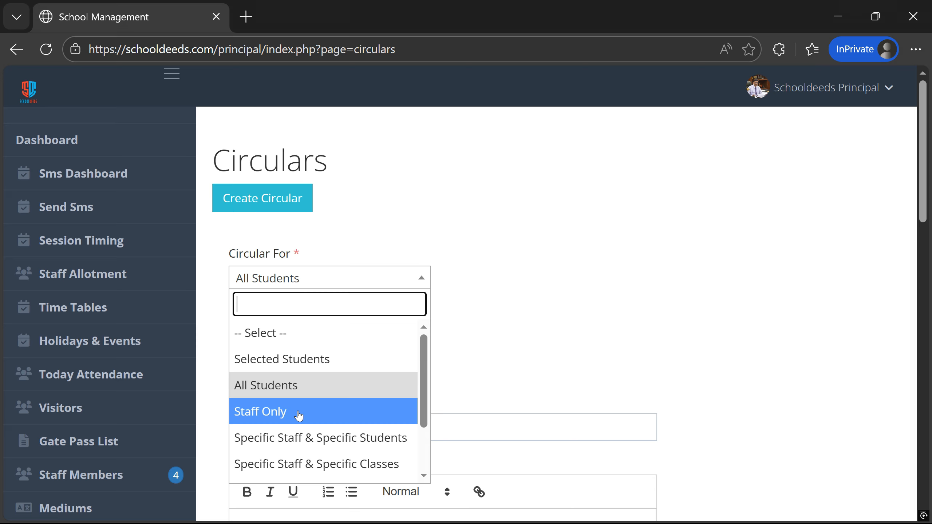
# - Set Circular For to Specific Staff & Specific Students and pick a transport staff member and a searched teacher
pyautogui.click(299, 437)
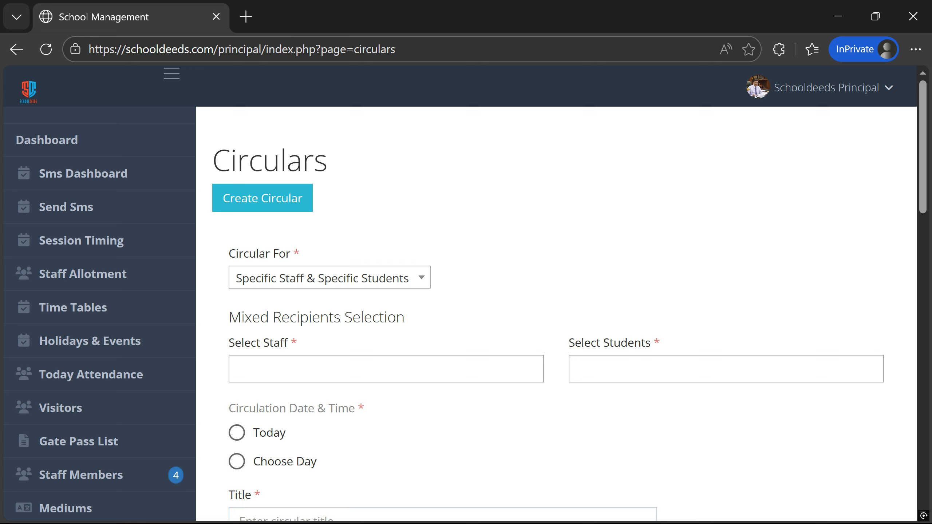
pyautogui.click(367, 369)
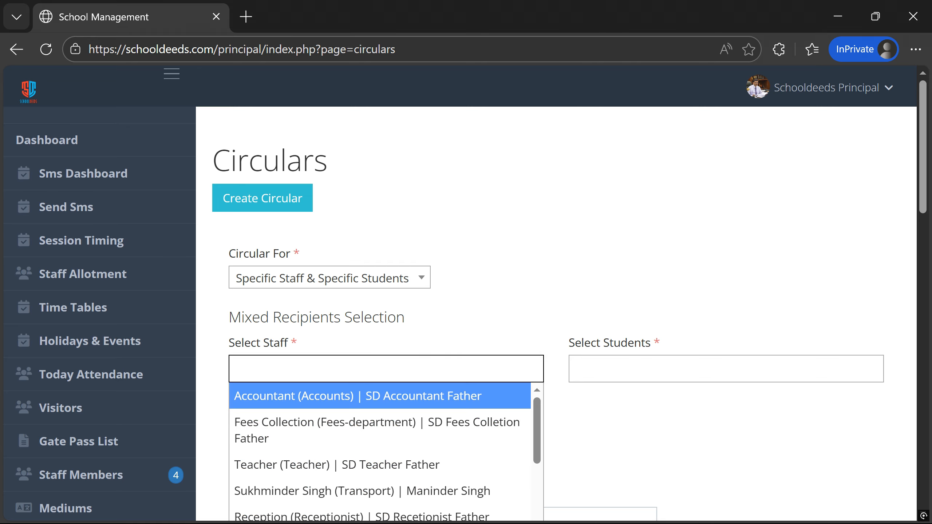
pyautogui.click(645, 368)
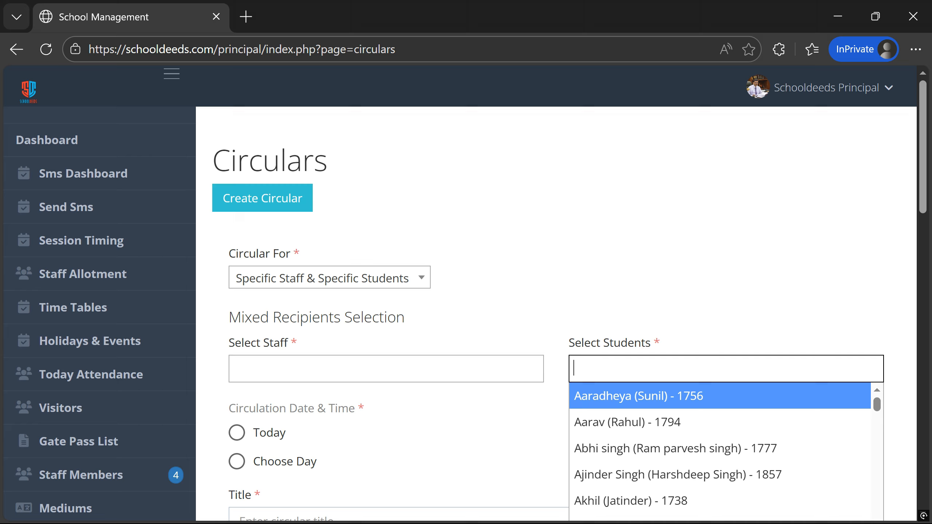
pyautogui.click(385, 369)
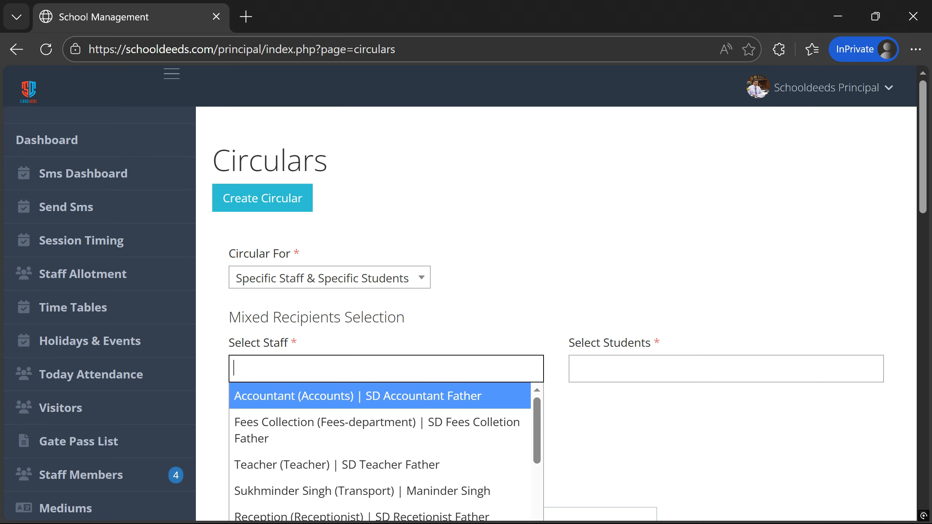
pyautogui.click(298, 491)
pyautogui.click(497, 370)
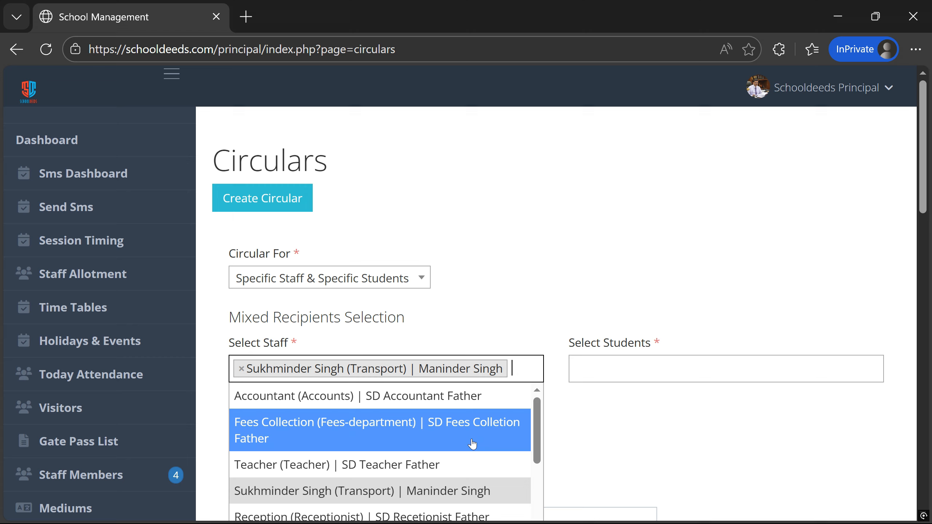
pyautogui.write('te')
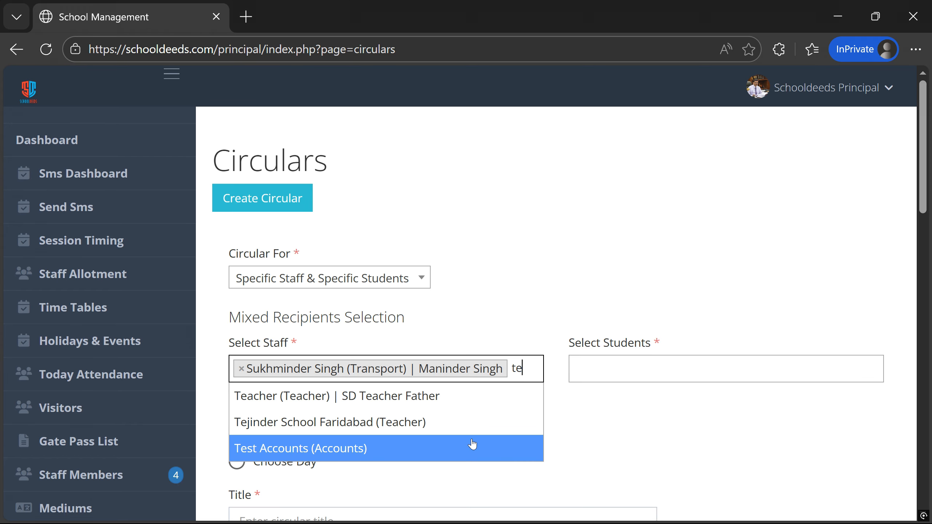
pyautogui.write('ji')
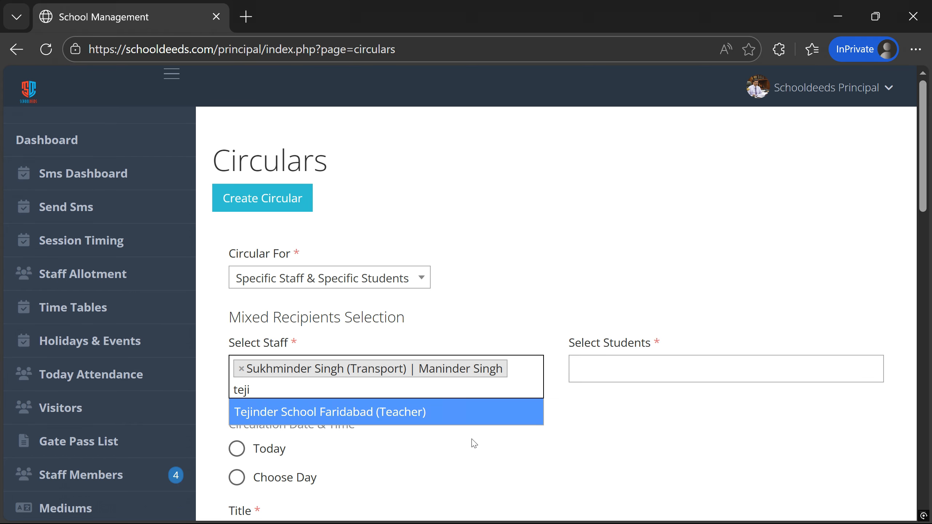
pyautogui.click(290, 409)
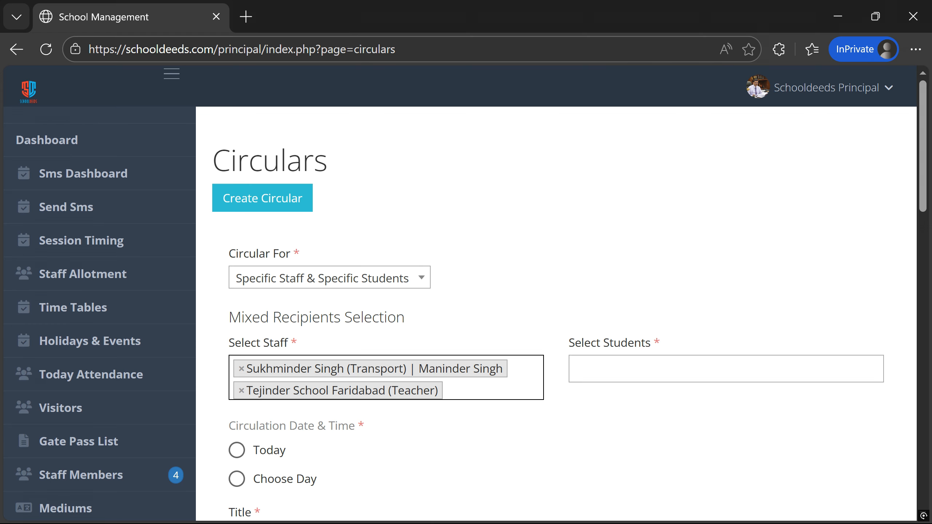
# - Add one student as a recipient, removing an extra student that was added
pyautogui.click(616, 368)
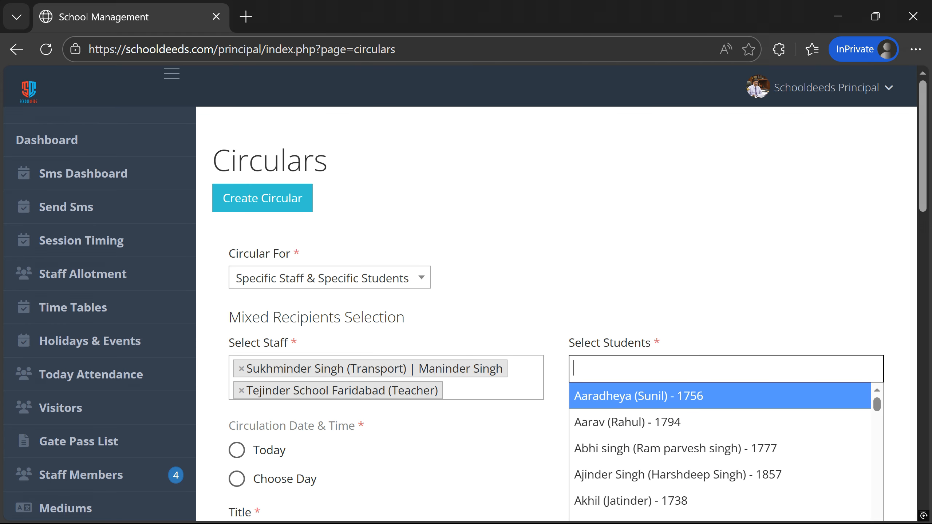
pyautogui.click(609, 425)
pyautogui.click(675, 371)
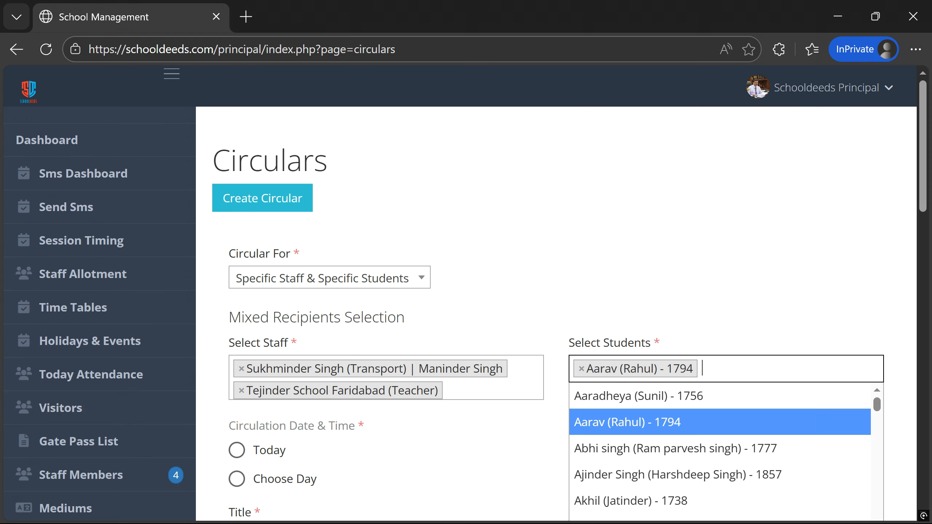
pyautogui.click(636, 477)
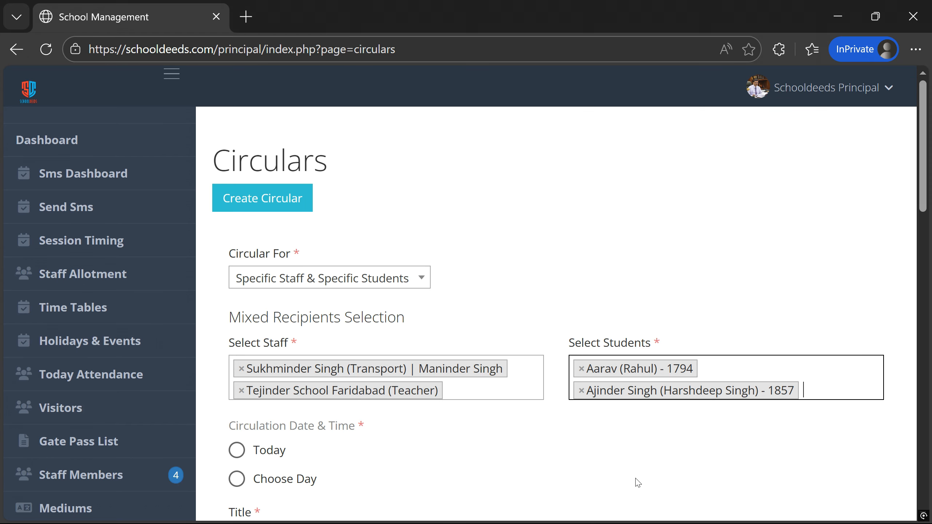
pyautogui.click(580, 390)
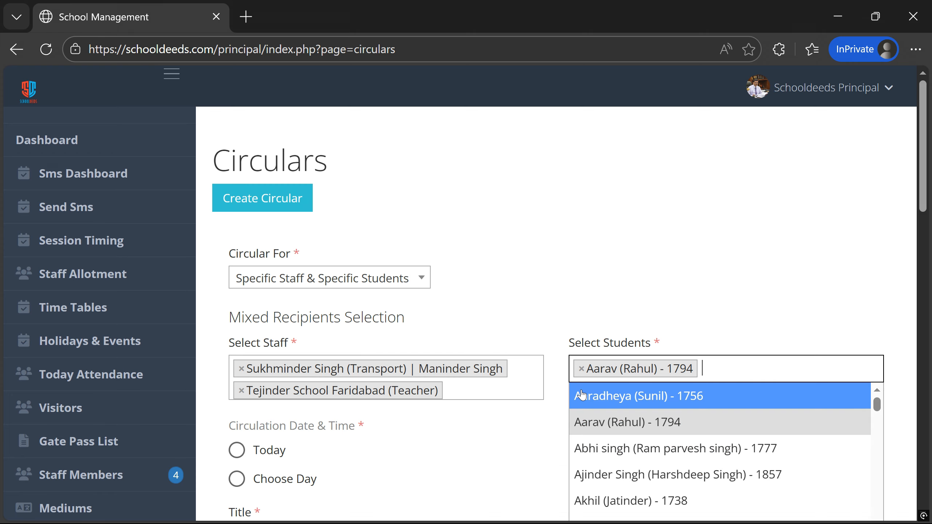
pyautogui.click(532, 297)
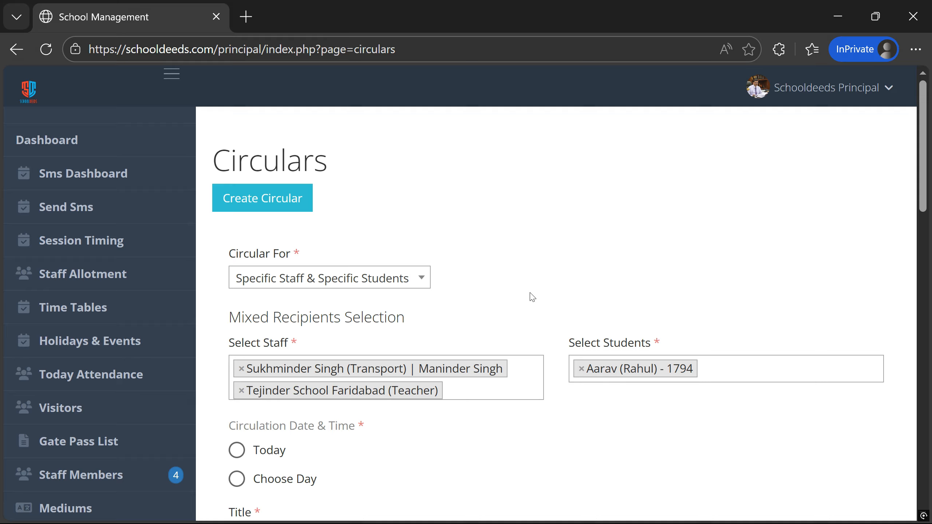
pyautogui.click(387, 287)
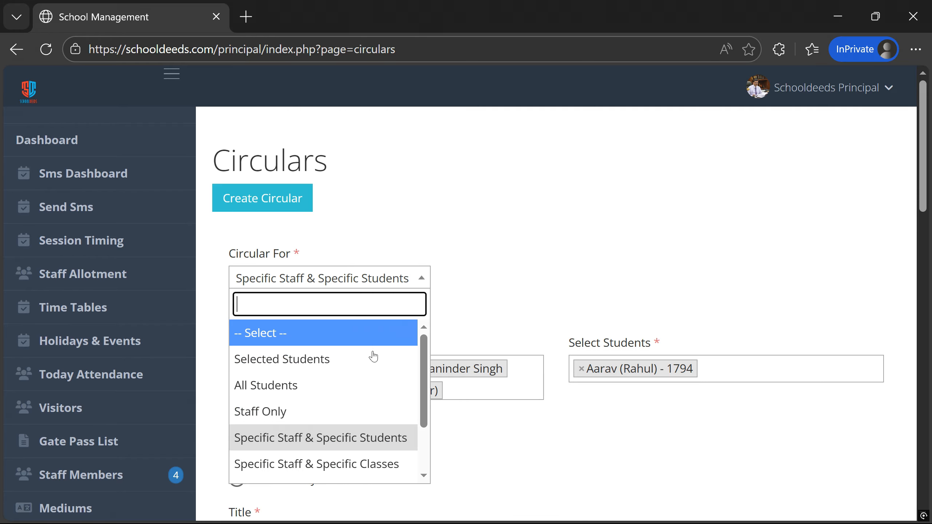
# - Switch to Specific Staff & Specific Classes and select classes +2 (Medical) and +2 (Non-Medical)
pyautogui.click(358, 473)
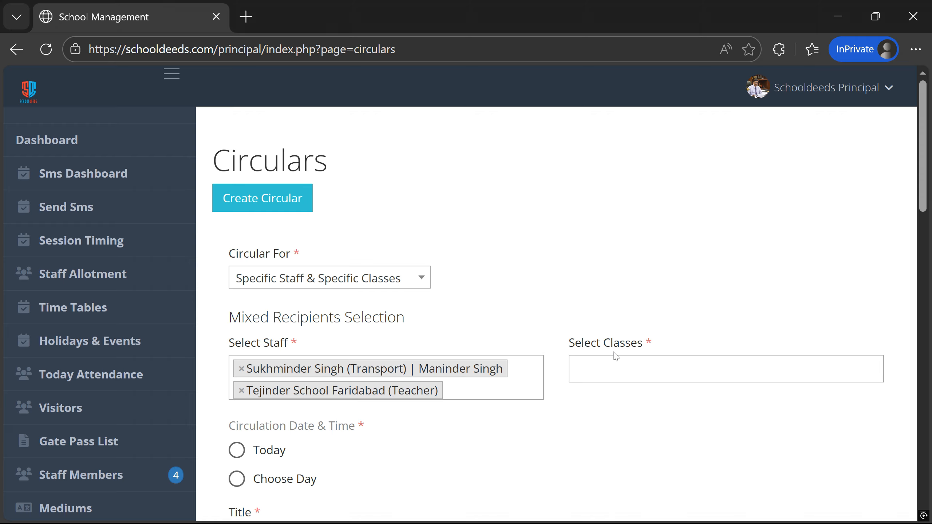
pyautogui.click(605, 369)
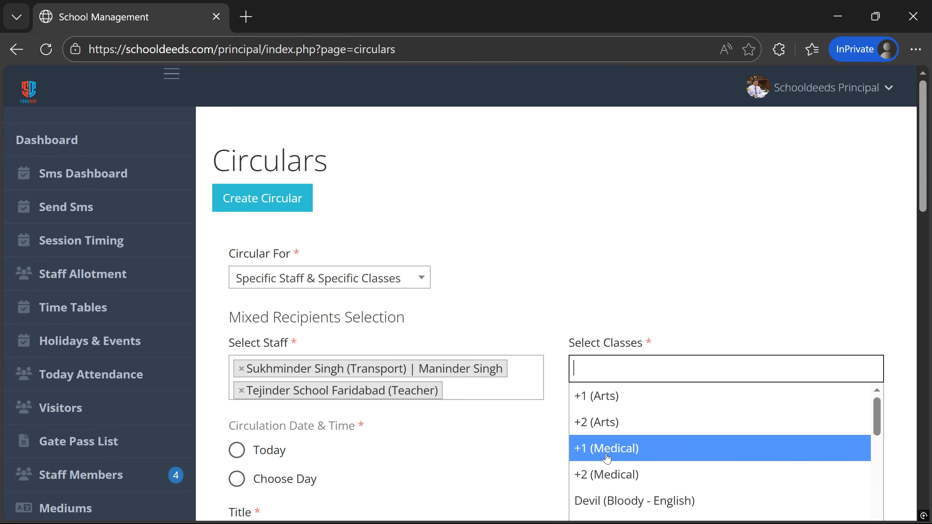
pyautogui.click(608, 476)
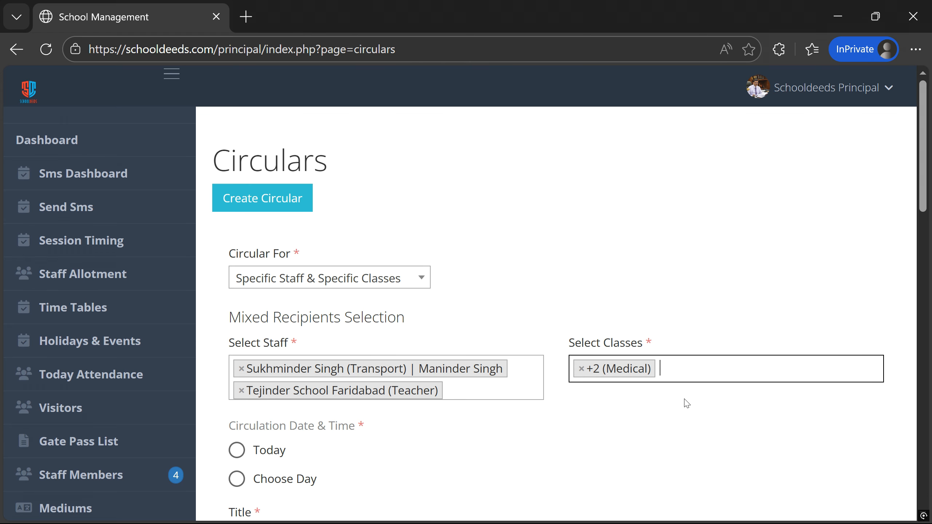
pyautogui.click(682, 370)
pyautogui.scroll(-2, 670, 460)
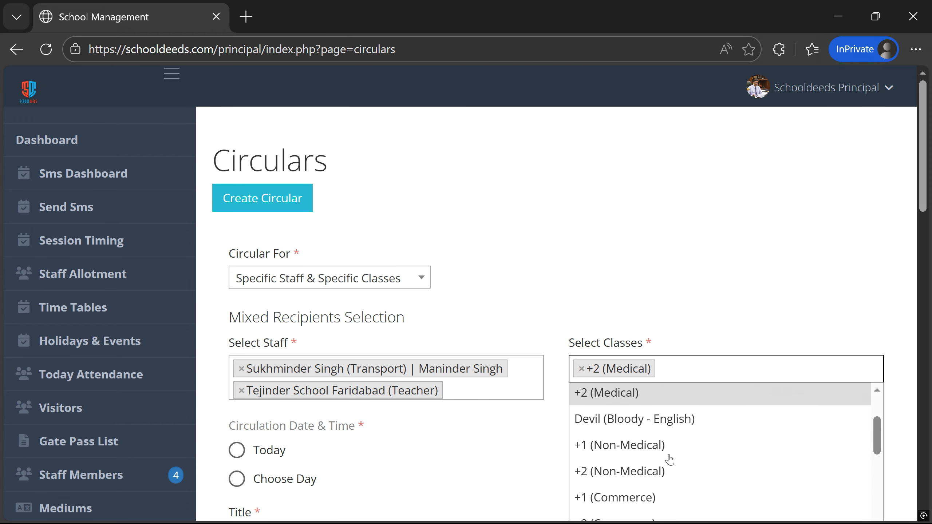
pyautogui.click(650, 474)
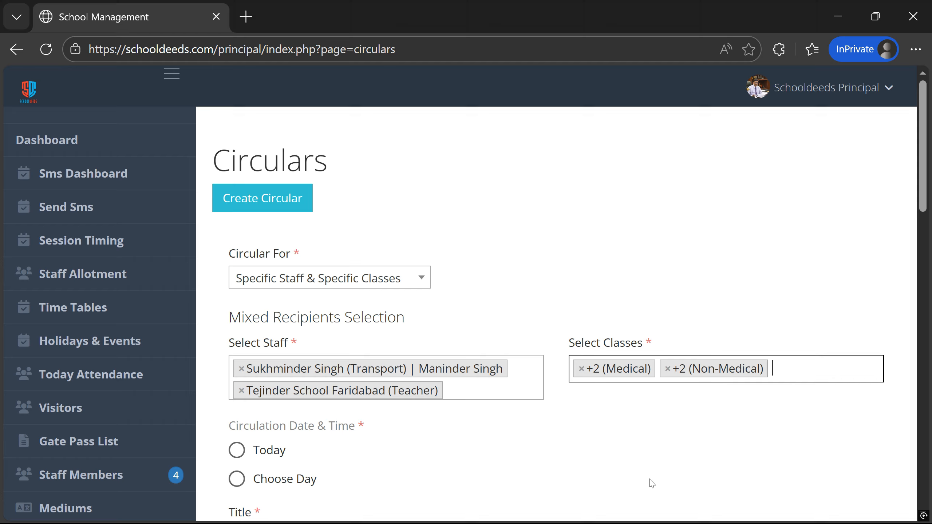
# - Replace the teacher staff recipient with a second transport staff member
pyautogui.click(241, 390)
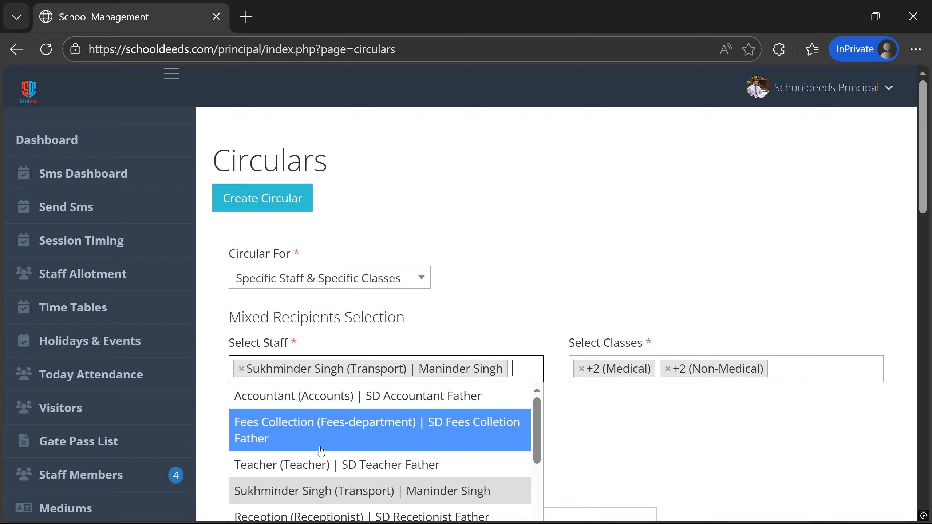
pyautogui.scroll(-2, 321, 452)
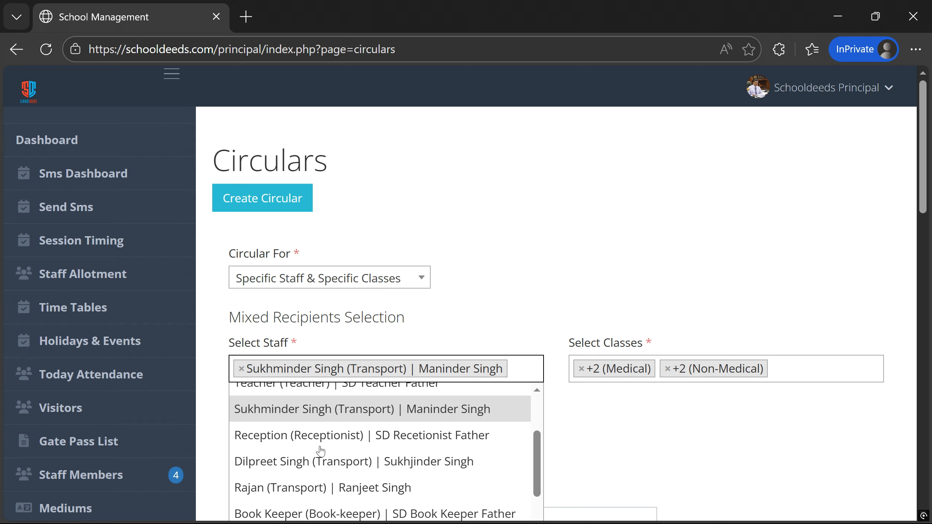
pyautogui.click(308, 488)
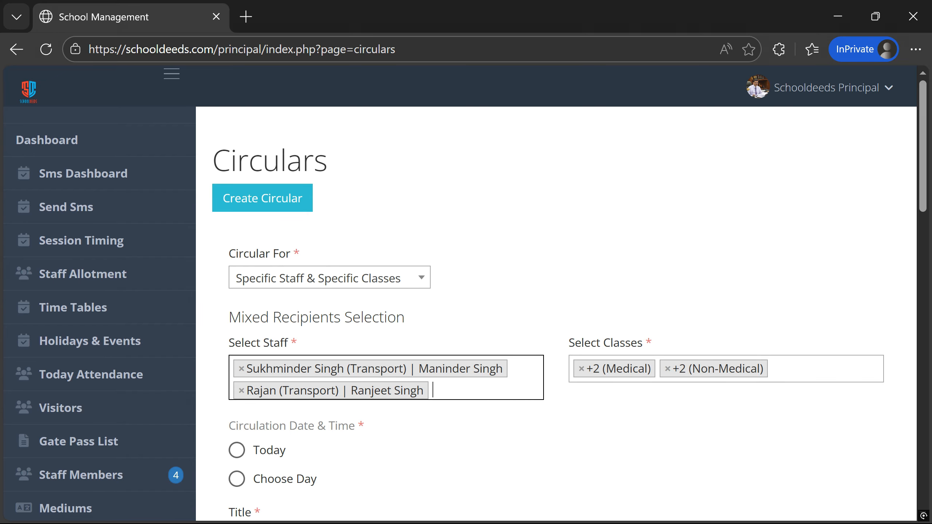
pyautogui.click(370, 291)
pyautogui.scroll(-3, 343, 389)
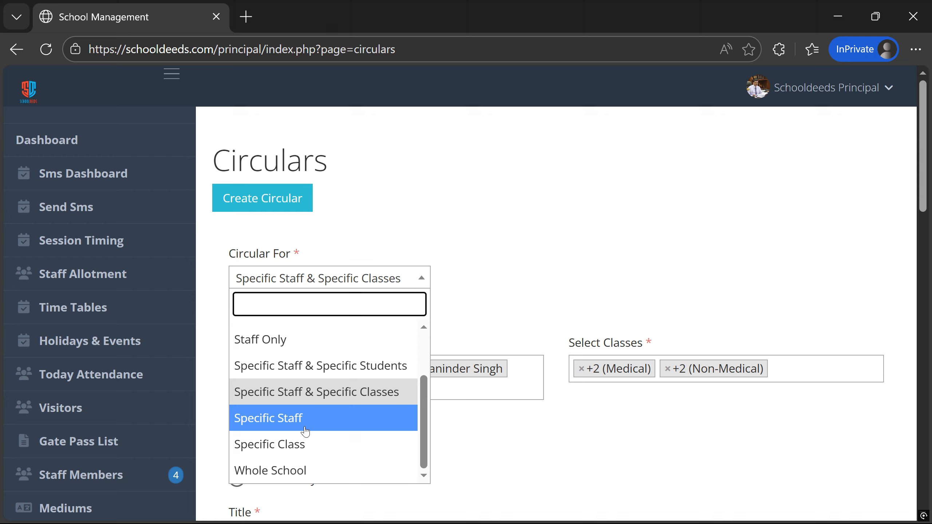
# - Change Circular For to Specific Staff, clearing the classes and leaving the staff field empty
pyautogui.click(305, 426)
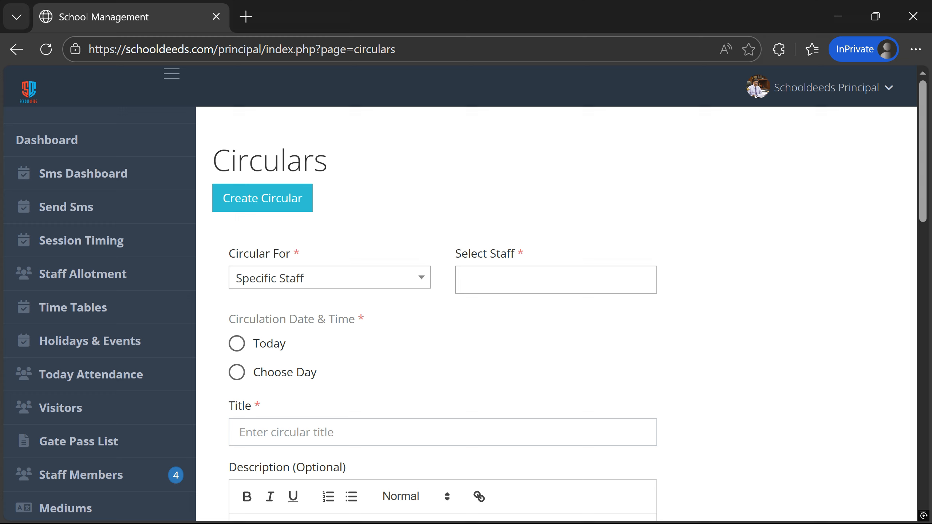
pyautogui.click(487, 279)
pyautogui.scroll(-4, 510, 383)
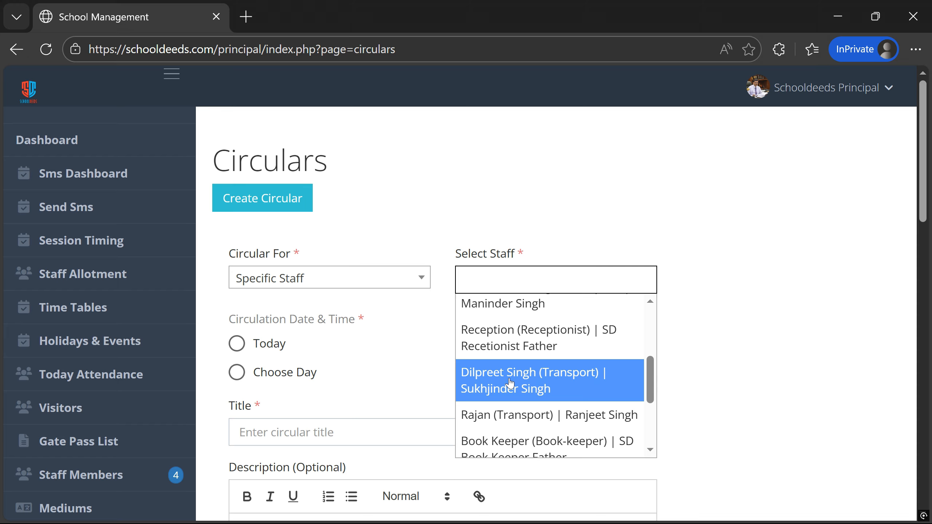
# - Set Circular For to Specific Class, leaving the class field with no classes chosen
pyautogui.click(781, 325)
pyautogui.click(278, 283)
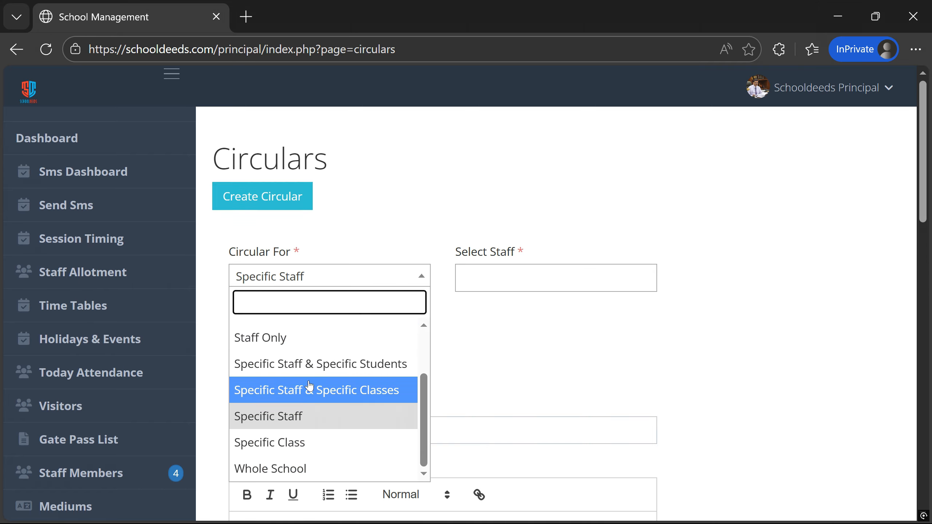
pyautogui.scroll(-2, 297, 383)
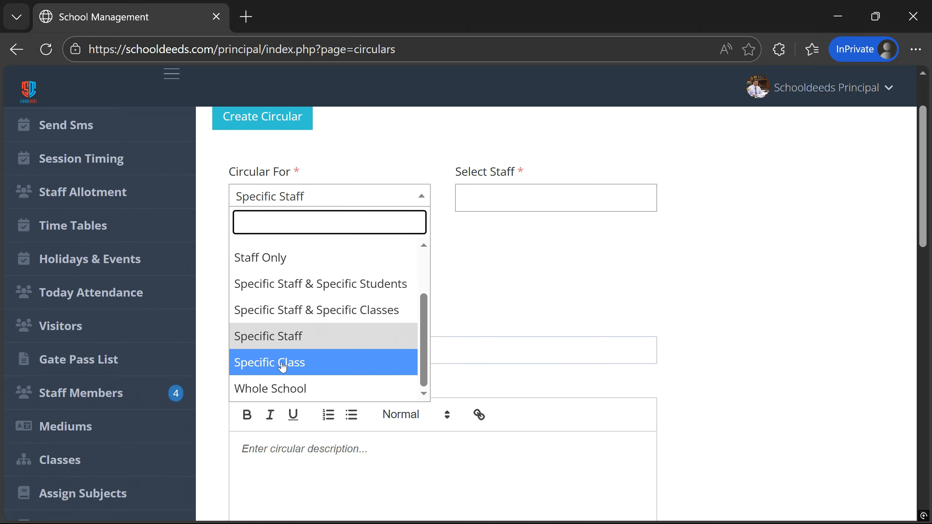
pyautogui.click(282, 365)
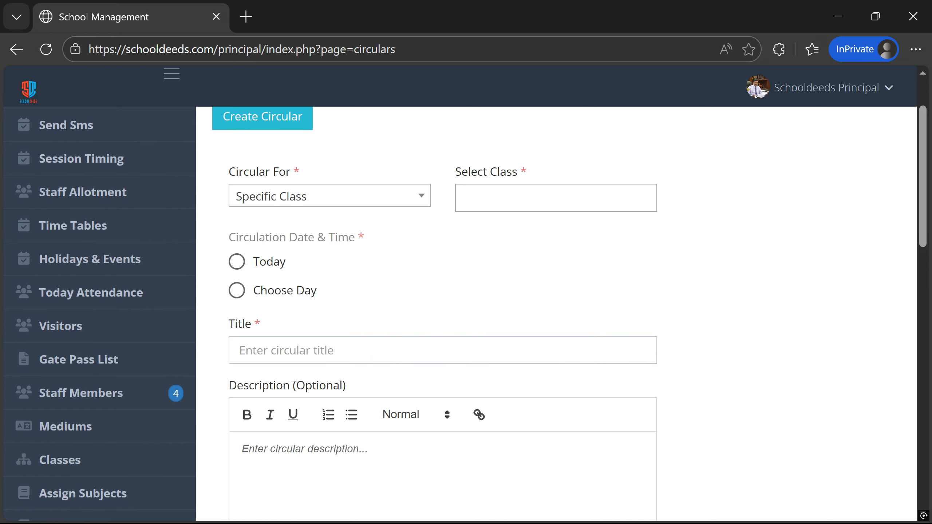
pyautogui.click(502, 198)
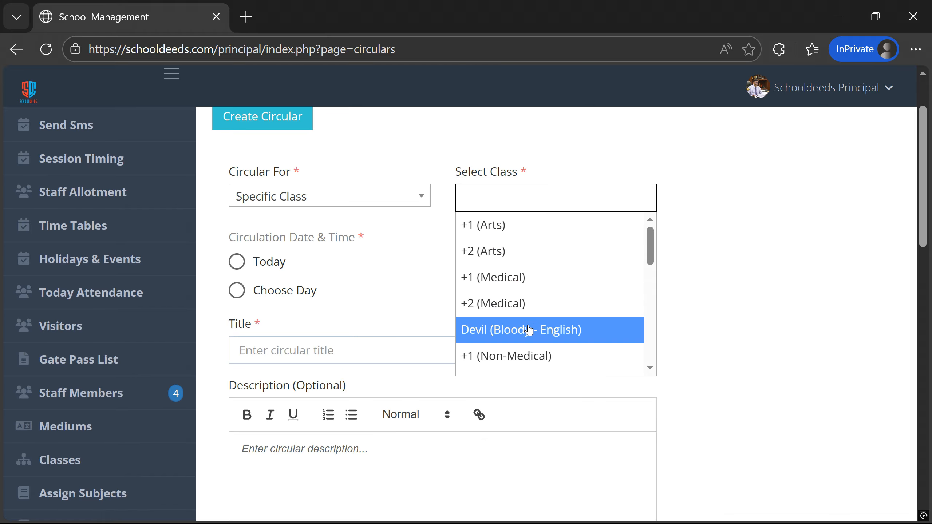
pyautogui.scroll(-2, 526, 322)
pyautogui.click(749, 293)
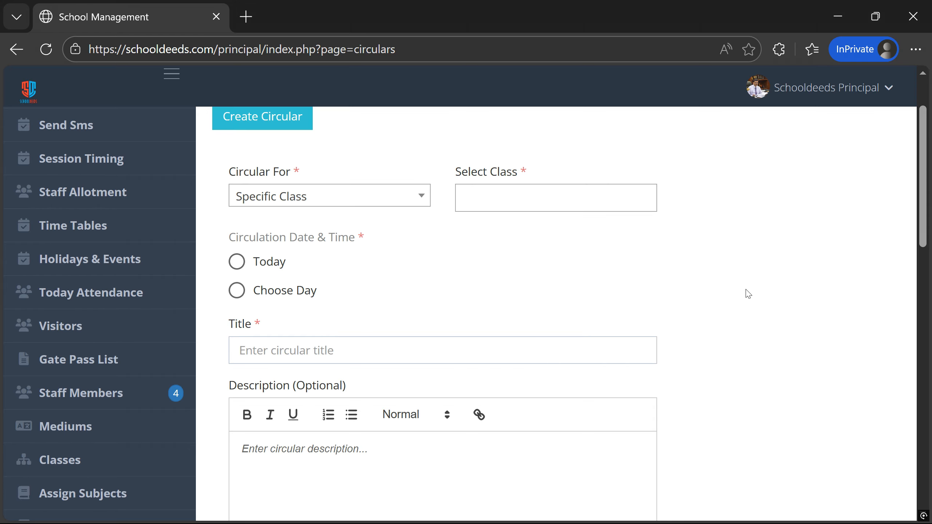
pyautogui.scroll(2, 661, 304)
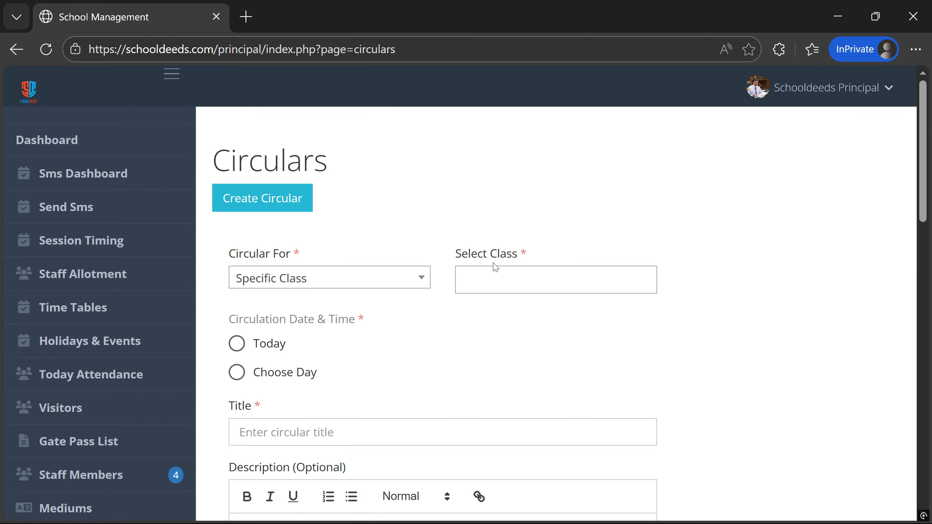
pyautogui.click(346, 286)
pyautogui.scroll(-2, 340, 341)
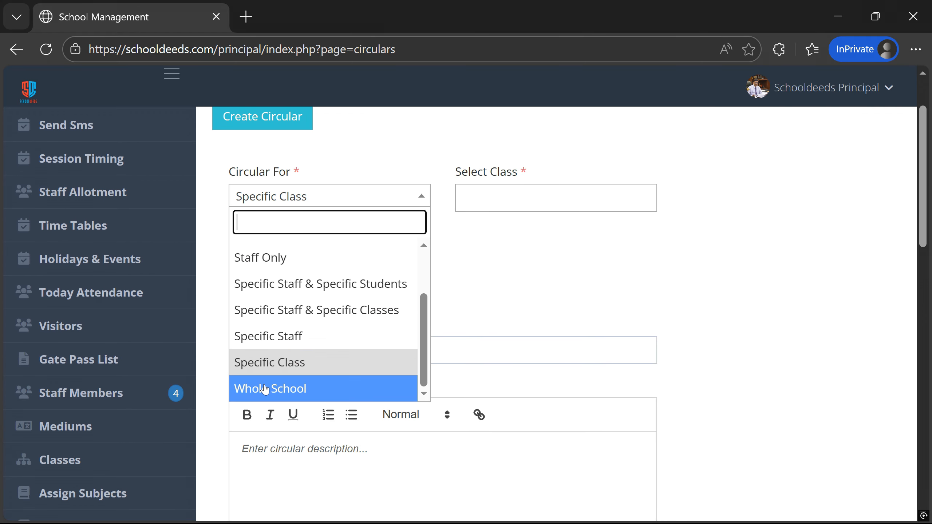
# - Try Whole School with a chosen day and 09:00 time, then reload to discard the form
pyautogui.click(303, 394)
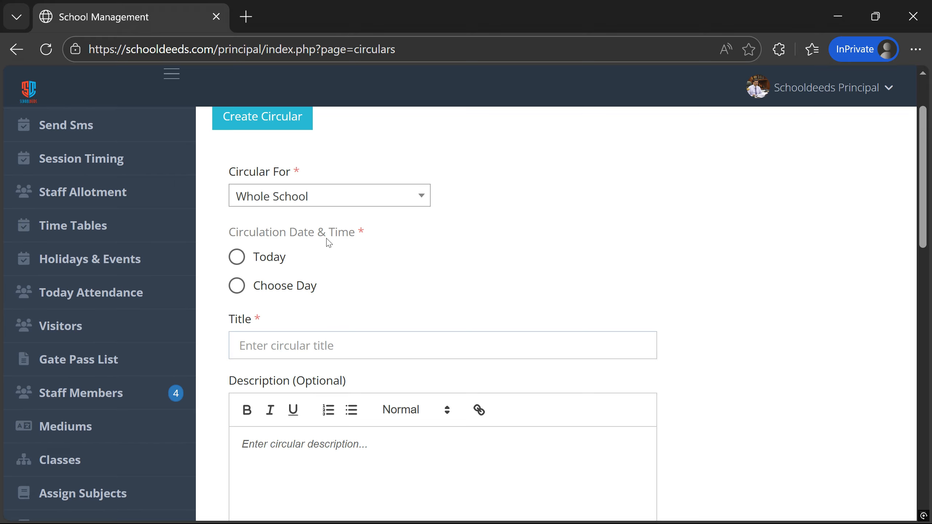
pyautogui.click(234, 255)
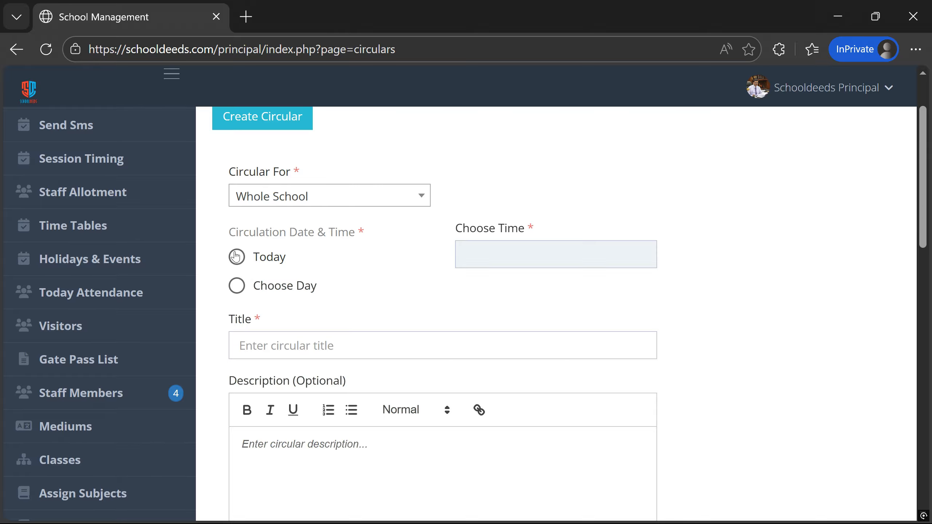
pyautogui.click(234, 283)
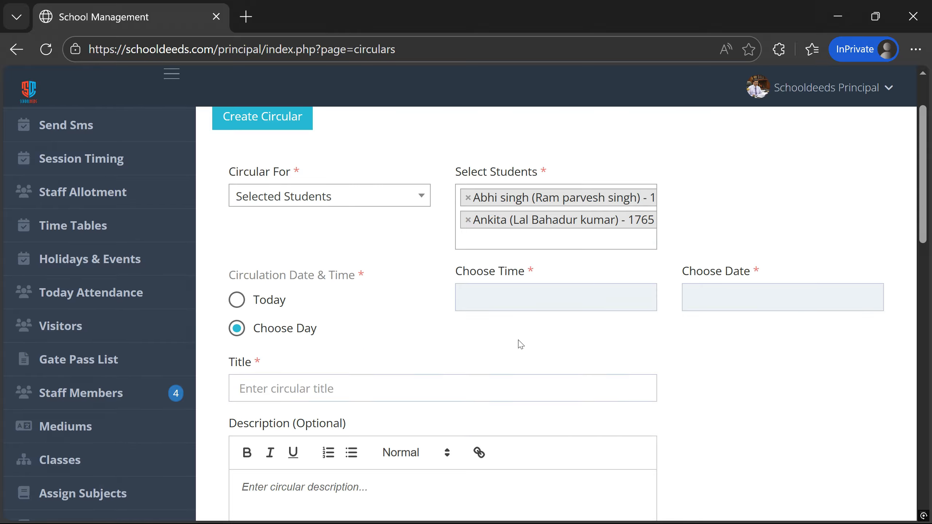
pyautogui.click(554, 309)
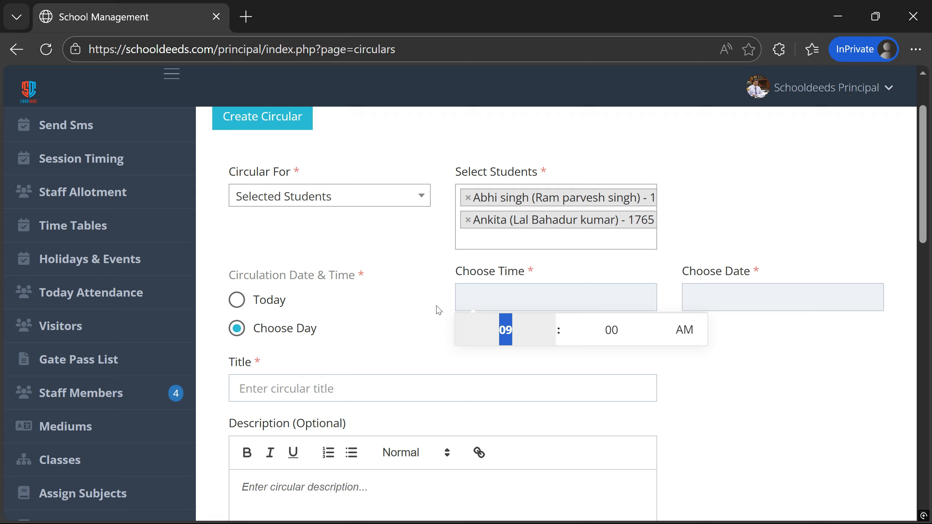
pyautogui.click(438, 310)
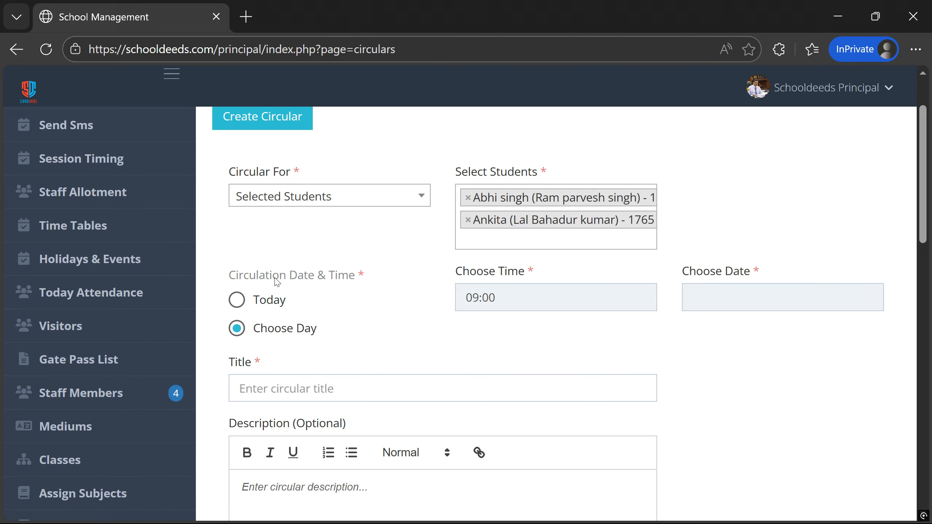
pyautogui.click(49, 49)
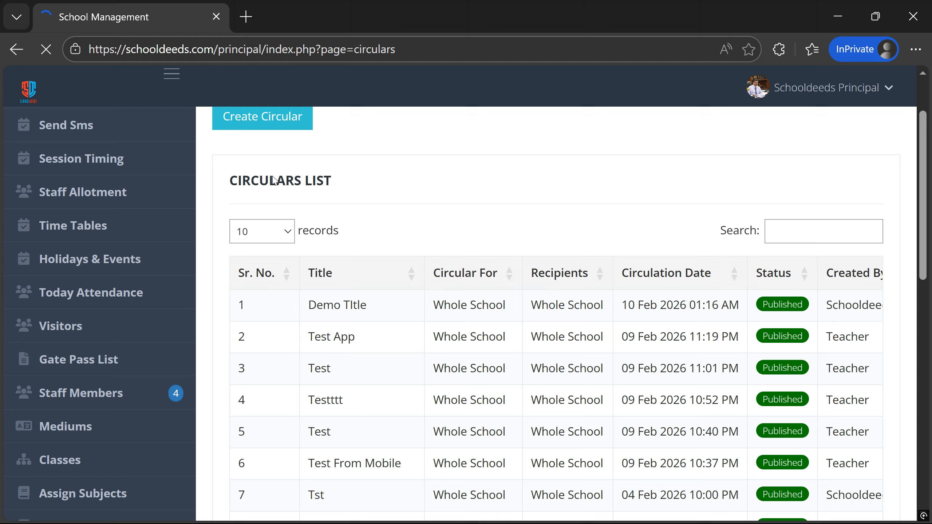
# - Create a fresh circular addressed to the Whole School, circulating today
pyautogui.click(252, 123)
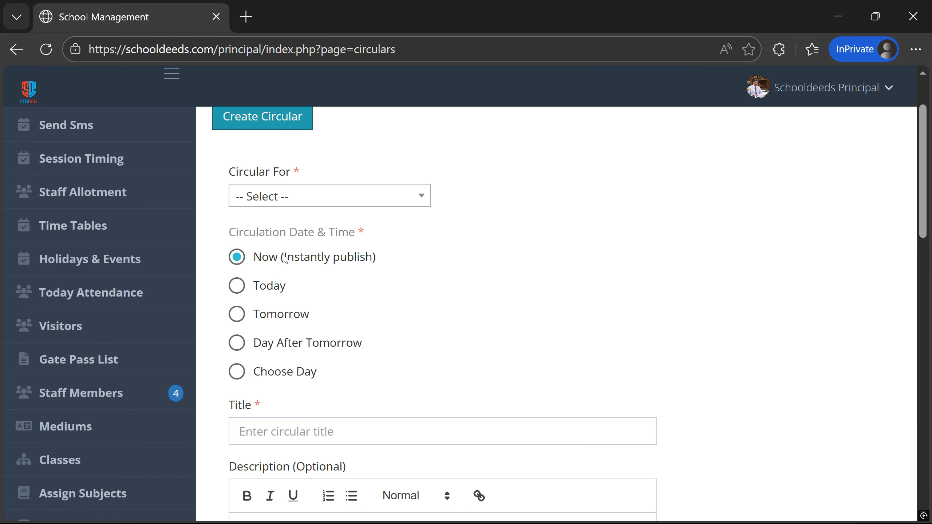
pyautogui.click(302, 204)
pyautogui.scroll(-2, 323, 323)
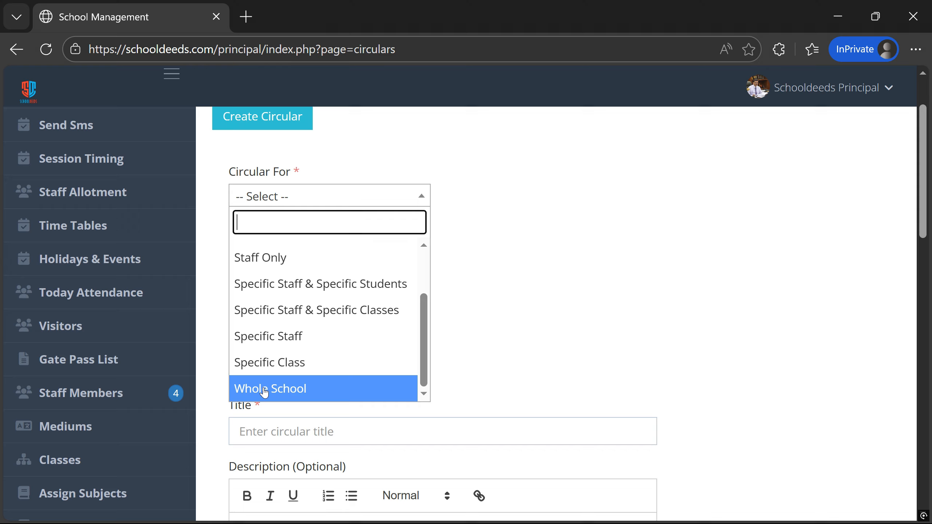
pyautogui.click(264, 389)
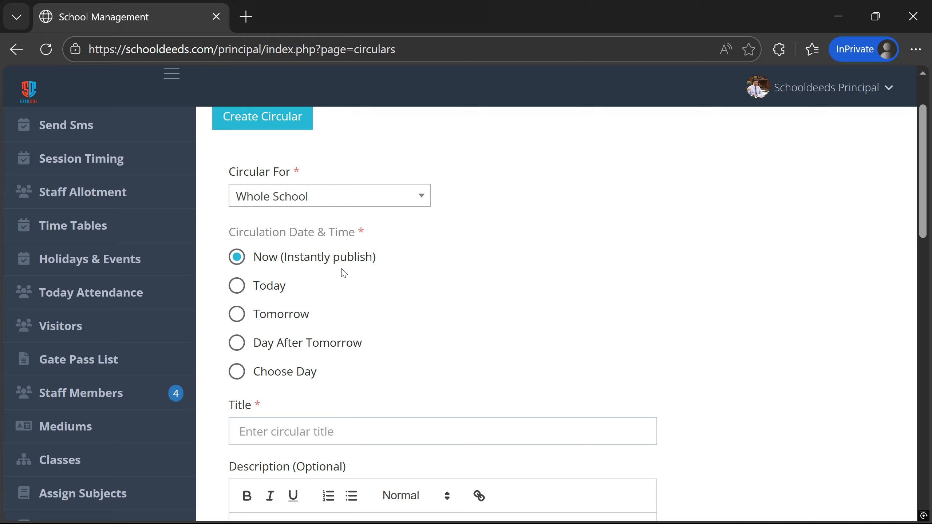
pyautogui.click(258, 286)
# - Set the circulation time to 10:00 AM
pyautogui.click(498, 255)
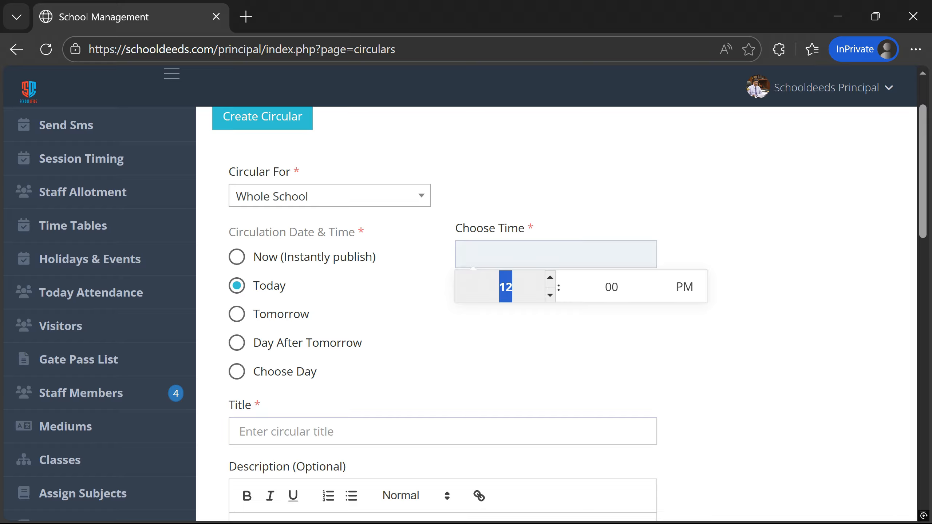
pyautogui.write('10')
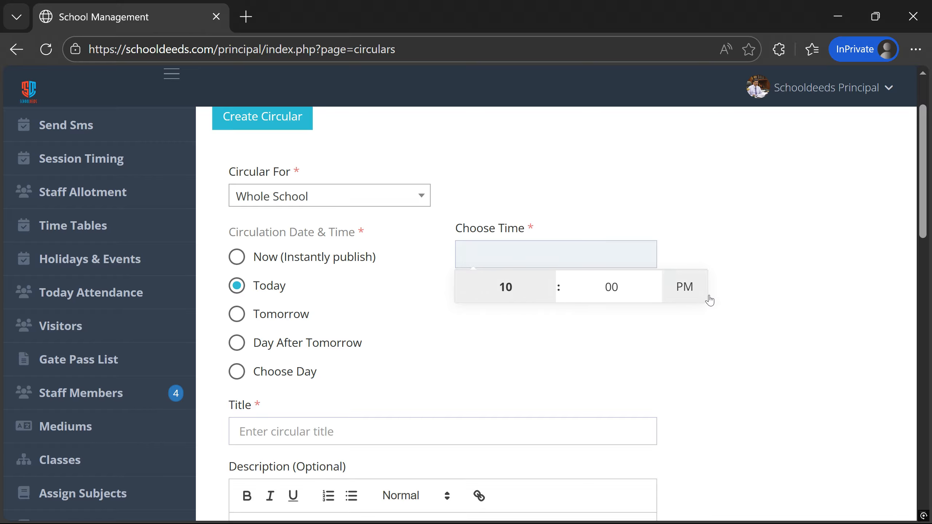
pyautogui.click(684, 287)
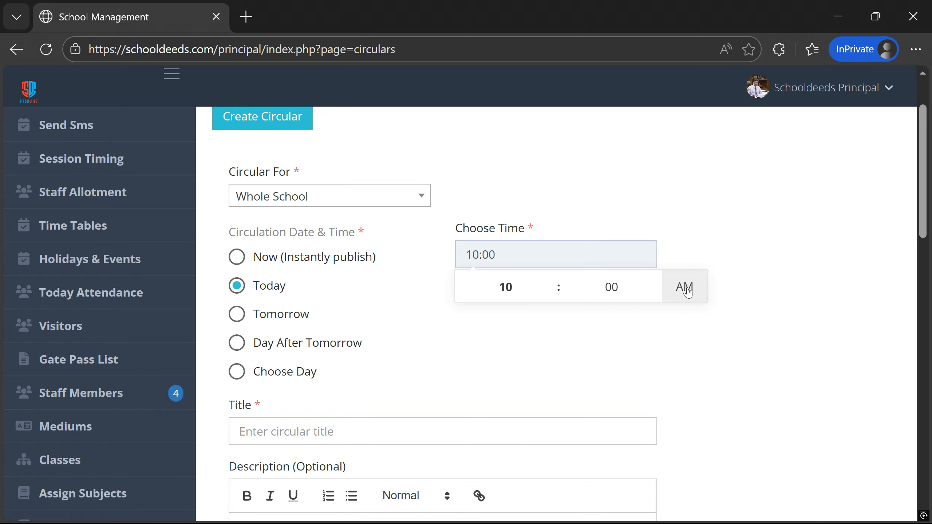
pyautogui.click(766, 296)
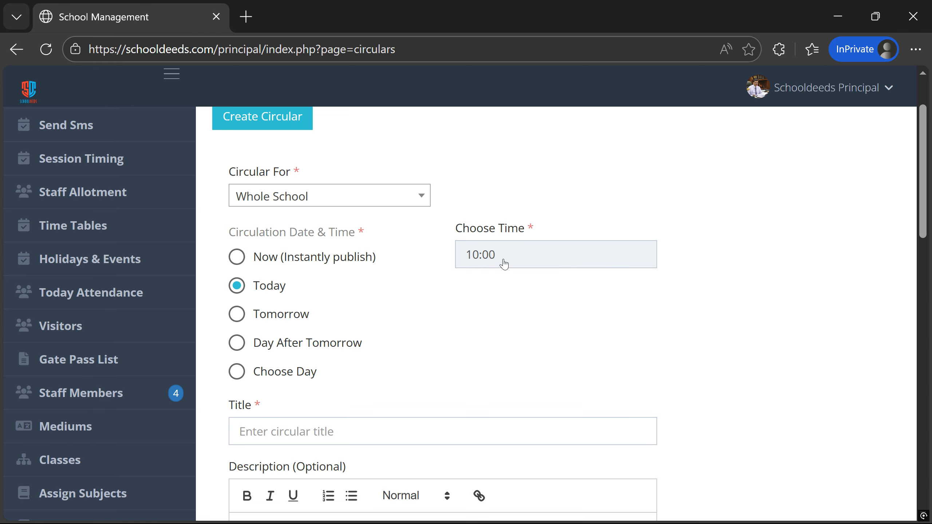
# - Schedule the circular with Choose Day for 16 February 2026 at 10:00
pyautogui.click(237, 318)
pyautogui.click(233, 347)
pyautogui.click(236, 381)
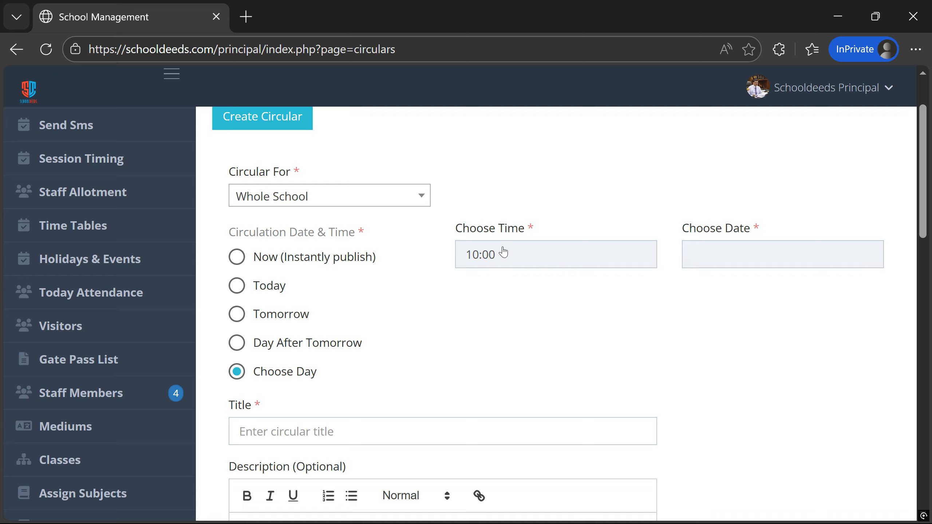
pyautogui.click(715, 258)
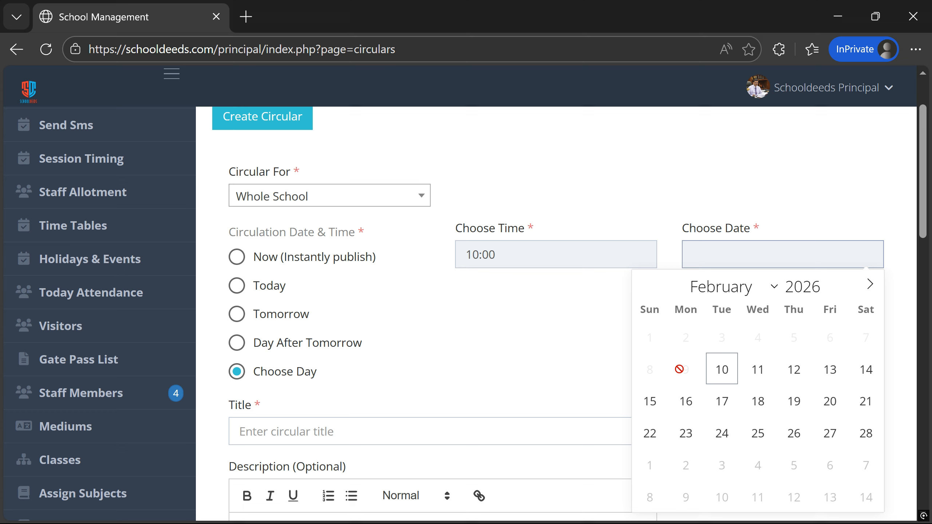
pyautogui.click(692, 410)
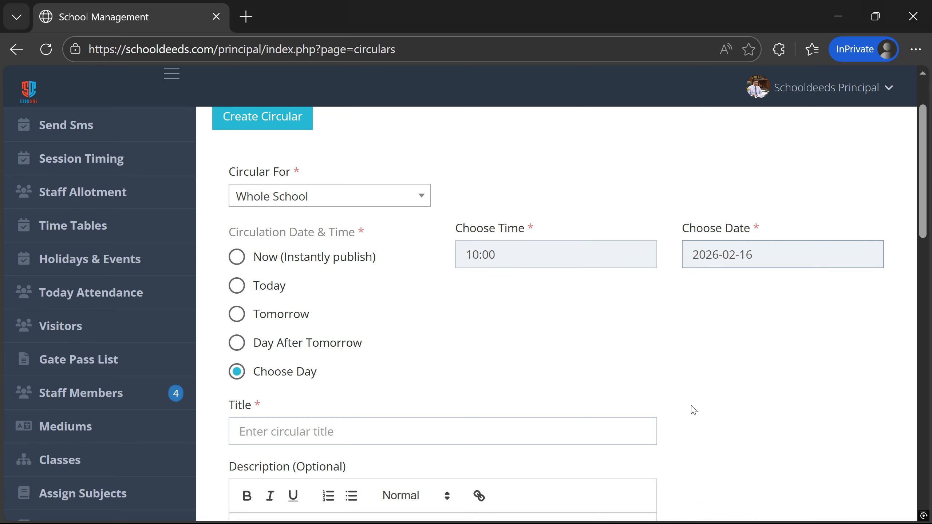
pyautogui.scroll(-5, 691, 409)
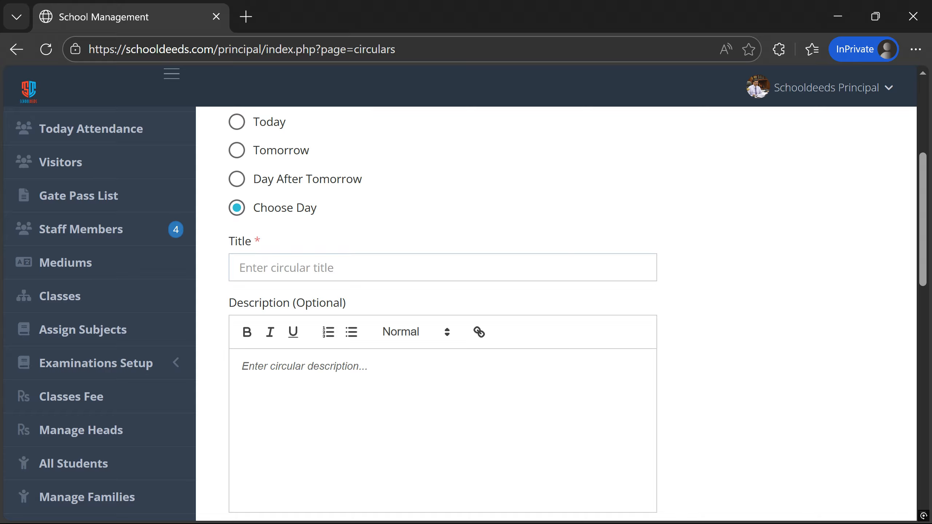
# - Enter 'All Visitors must fill this' as the circular's title
pyautogui.click(259, 270)
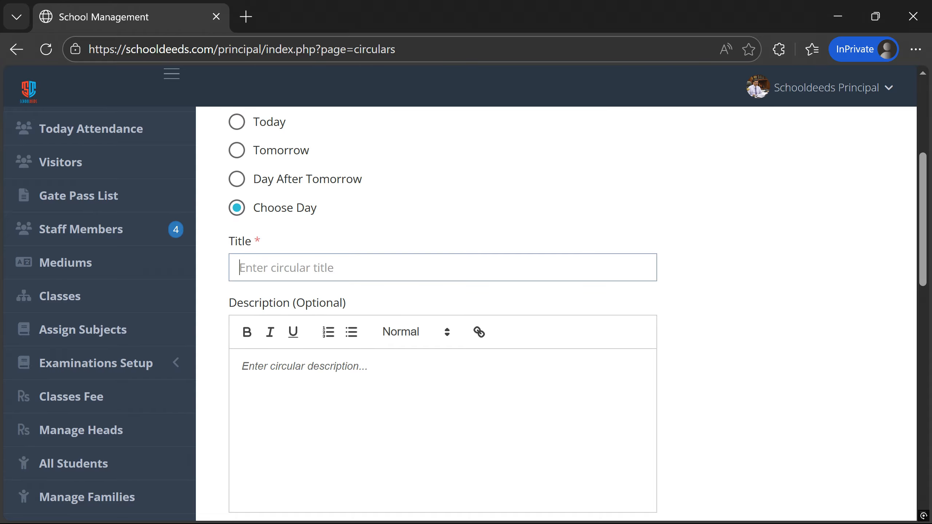
pyautogui.write('All ')
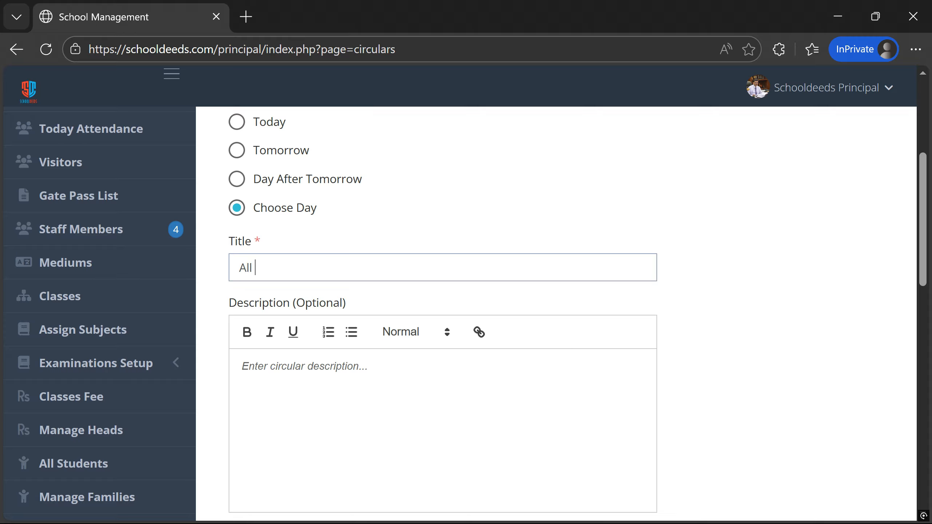
pyautogui.write('Visitors must')
pyautogui.write('fill this')
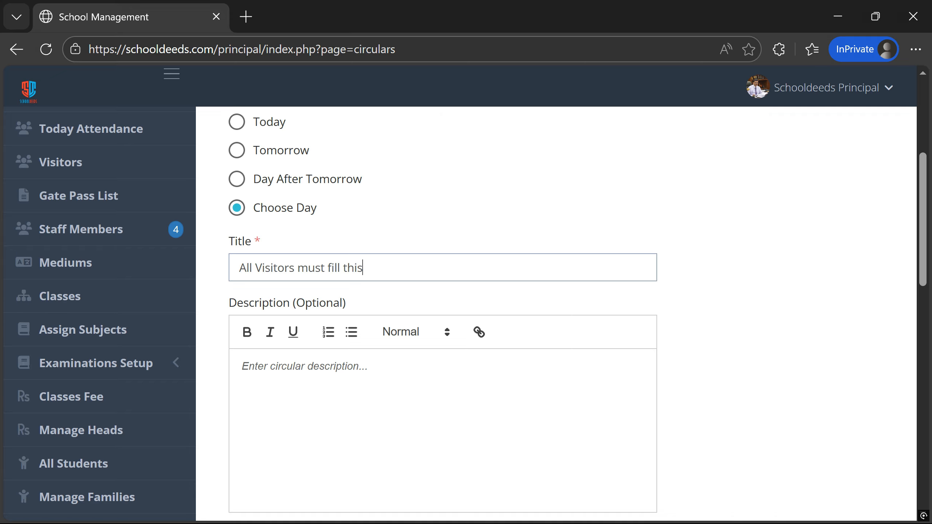
pyautogui.scroll(-5, 776, 314)
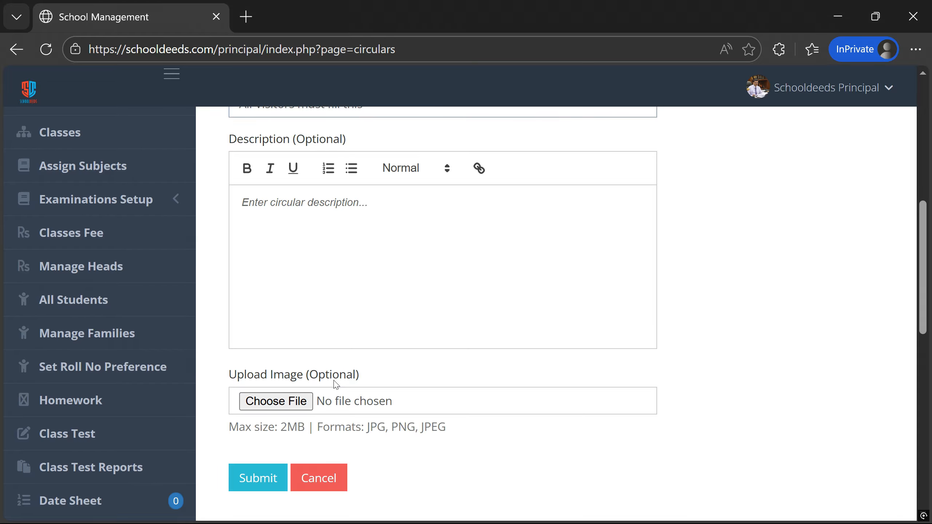
# - Write the description 'All visitors must fill this :' and select form-qrcode.png for upload
pyautogui.scroll(3, 336, 384)
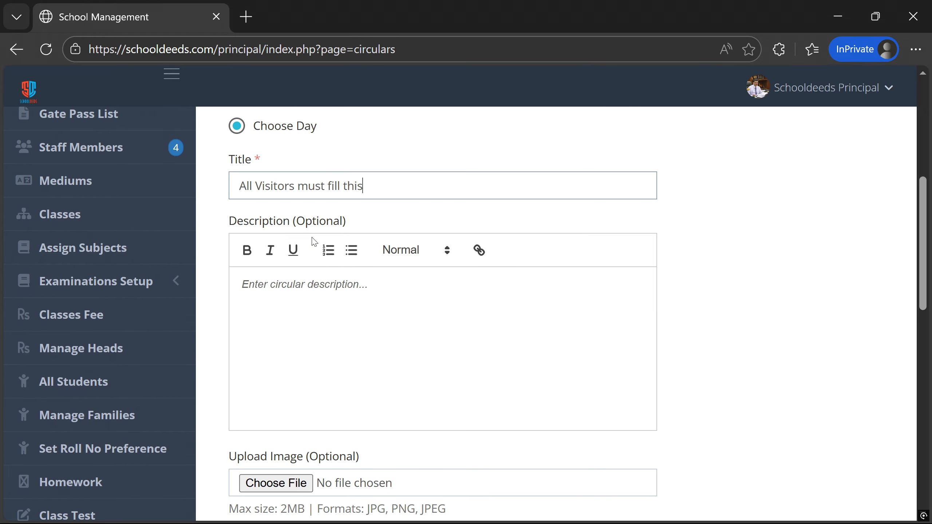
pyautogui.click(243, 284)
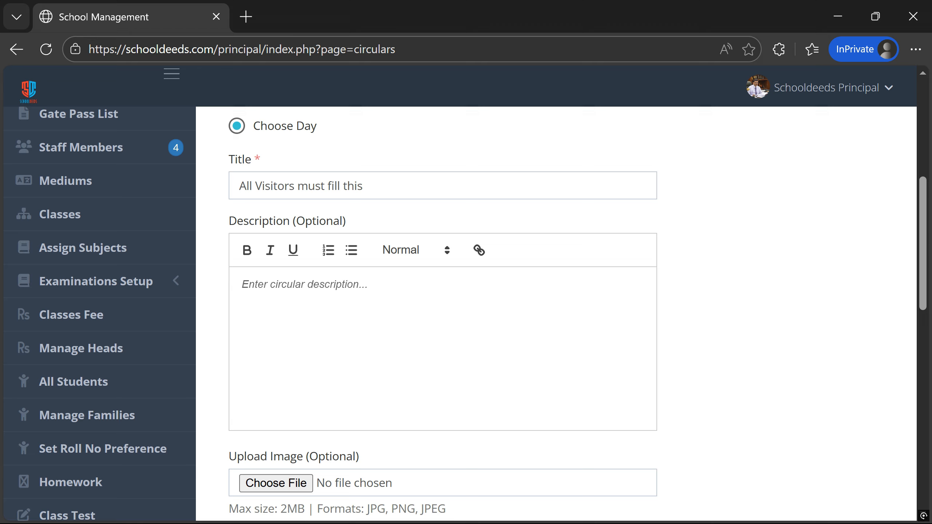
pyautogui.write('Al')
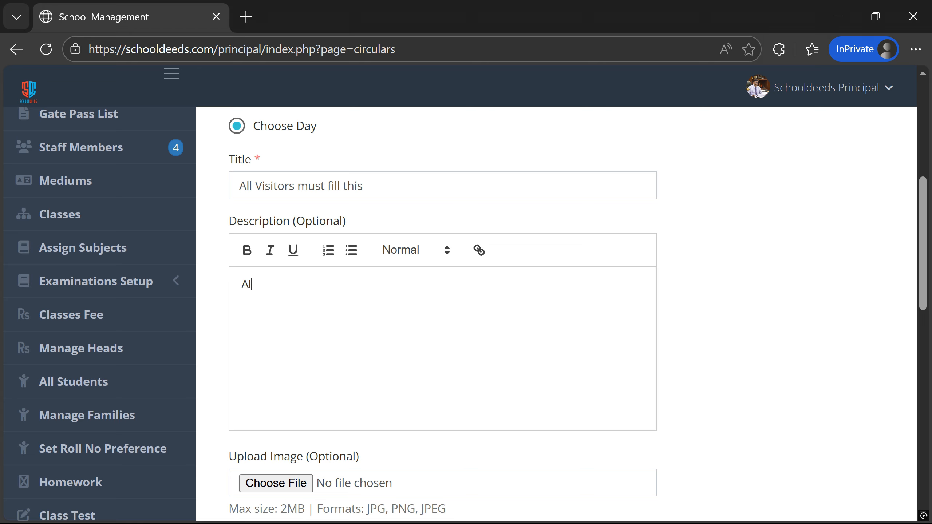
pyautogui.write('l visitors must fill this :')
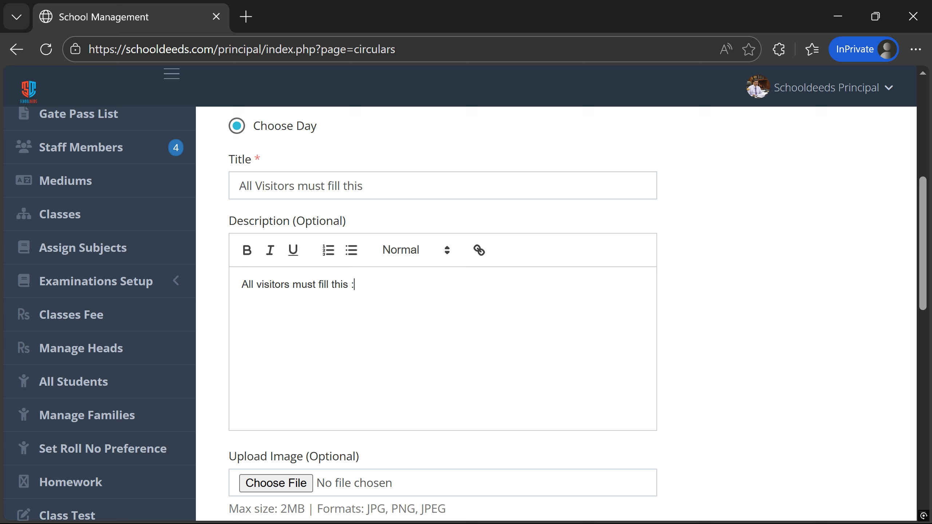
pyautogui.scroll(-2, 258, 379)
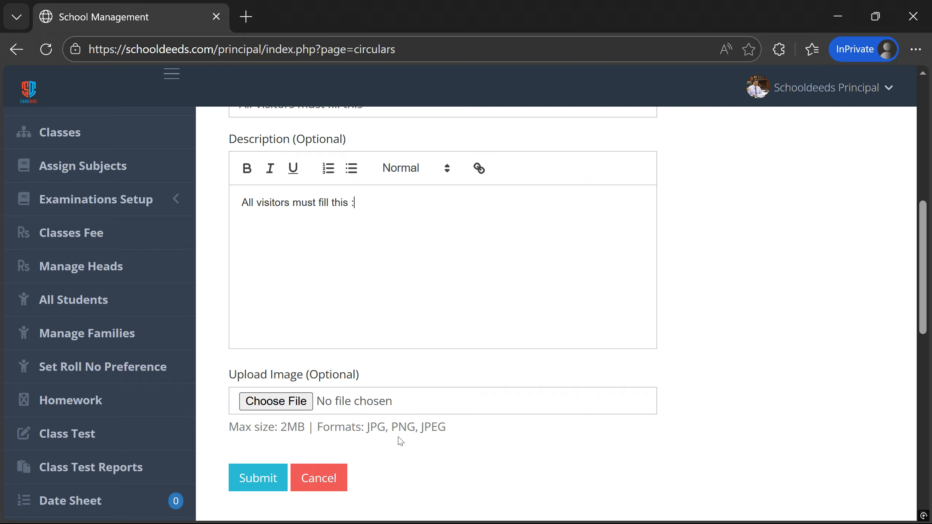
pyautogui.click(275, 401)
pyautogui.click(280, 125)
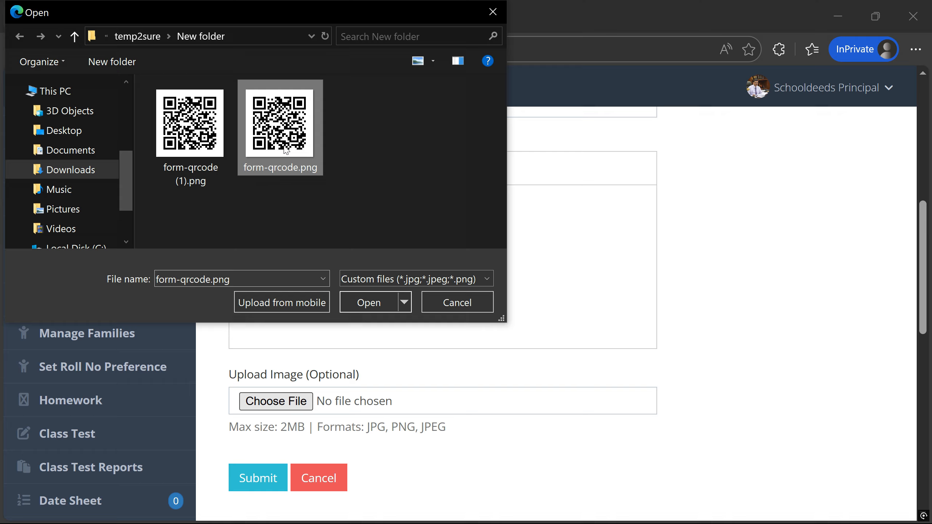
# - Attach form-qrcode.png so its QR-code preview shows under the upload field
pyautogui.click(375, 308)
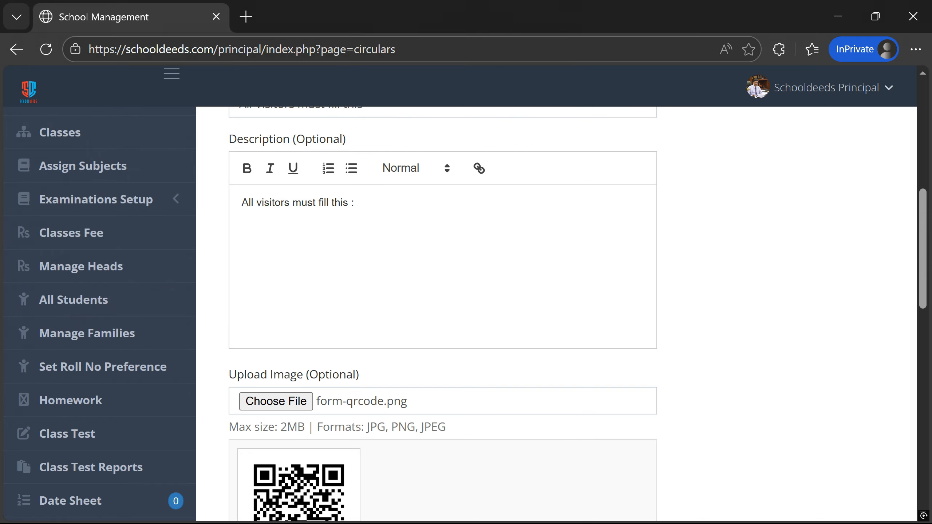
pyautogui.scroll(-2, 299, 451)
pyautogui.scroll(-4, 367, 430)
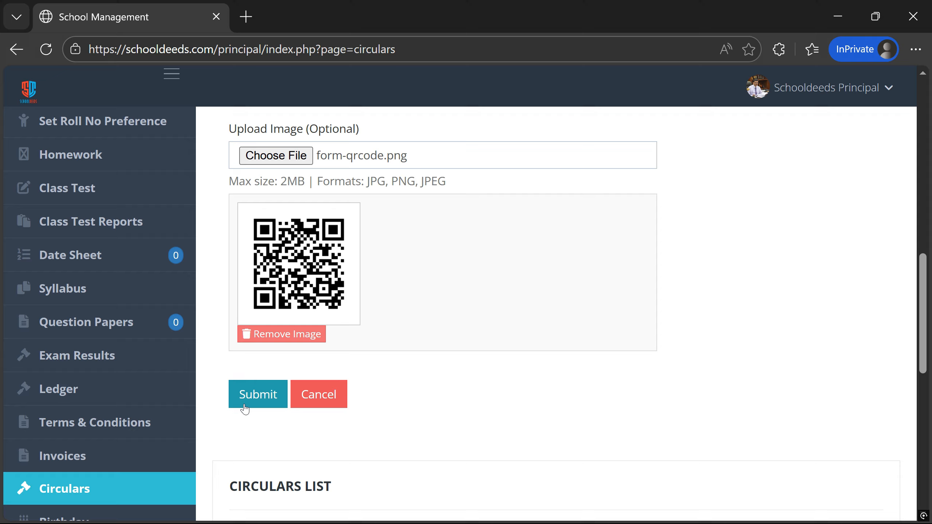
# - Submit the circular, acknowledge the success message, and return to the Circulars list
pyautogui.click(244, 407)
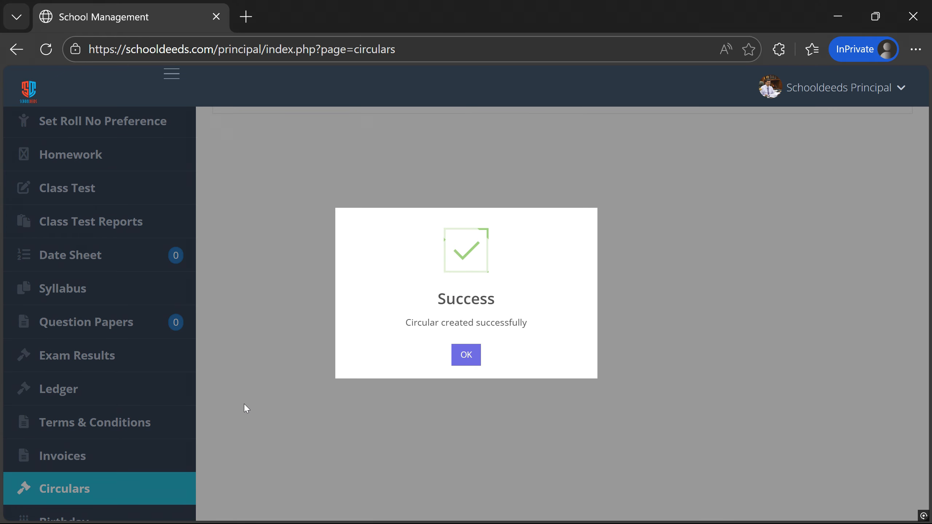
pyautogui.click(466, 355)
pyautogui.scroll(12, 466, 355)
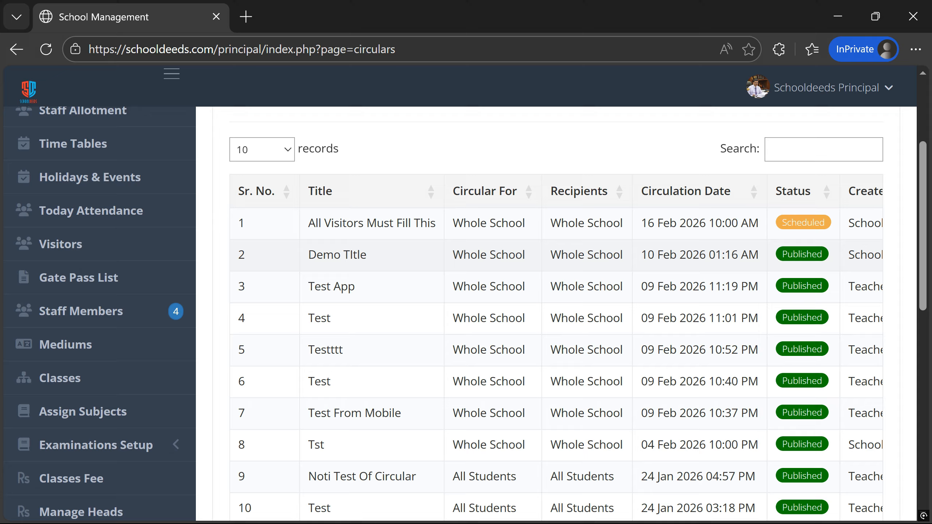
pyautogui.scroll(5, 537, 269)
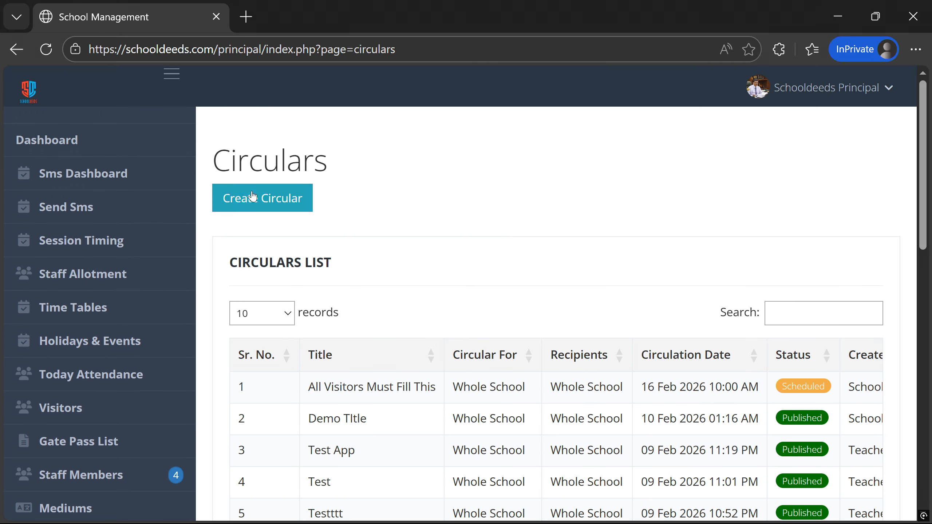
# - Start a new circular addressed to Whole School
pyautogui.click(266, 208)
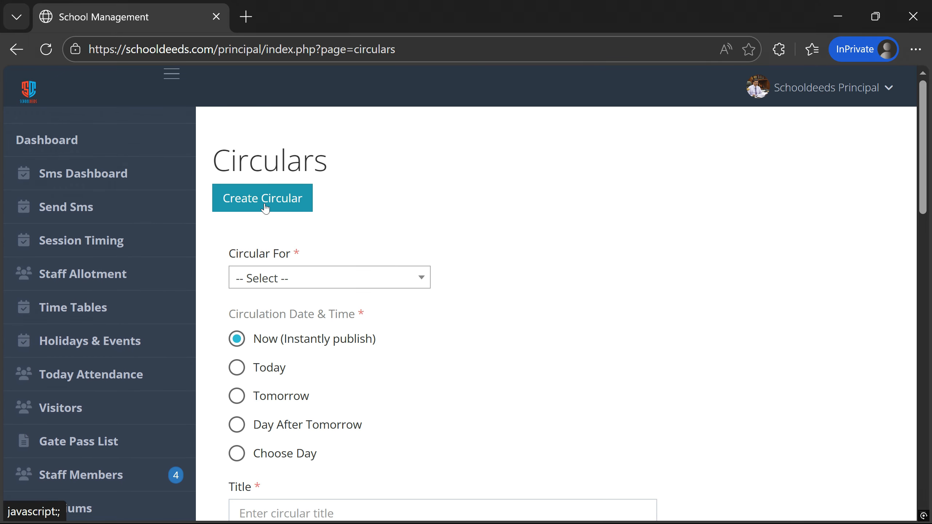
pyautogui.click(300, 277)
pyautogui.scroll(-3, 282, 396)
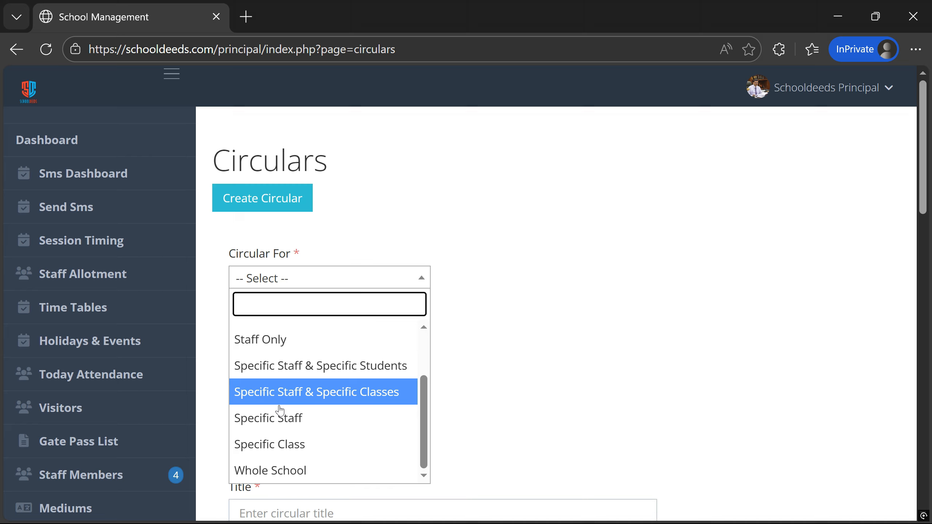
pyautogui.click(272, 472)
pyautogui.scroll(-2, 261, 301)
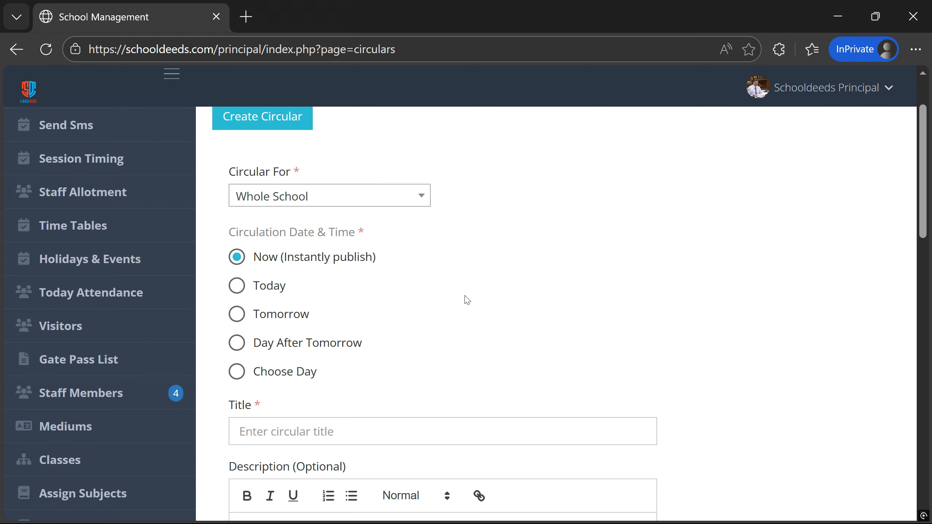
pyautogui.scroll(-1, 464, 296)
# - Give it the title 'Demo1' and description 'Demo Description 1'
pyautogui.click(437, 350)
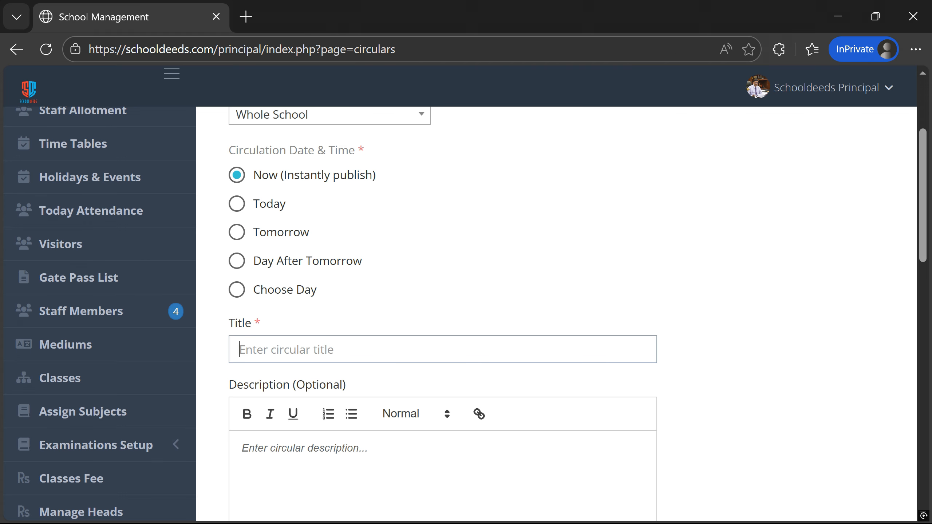
pyautogui.write('Demo1')
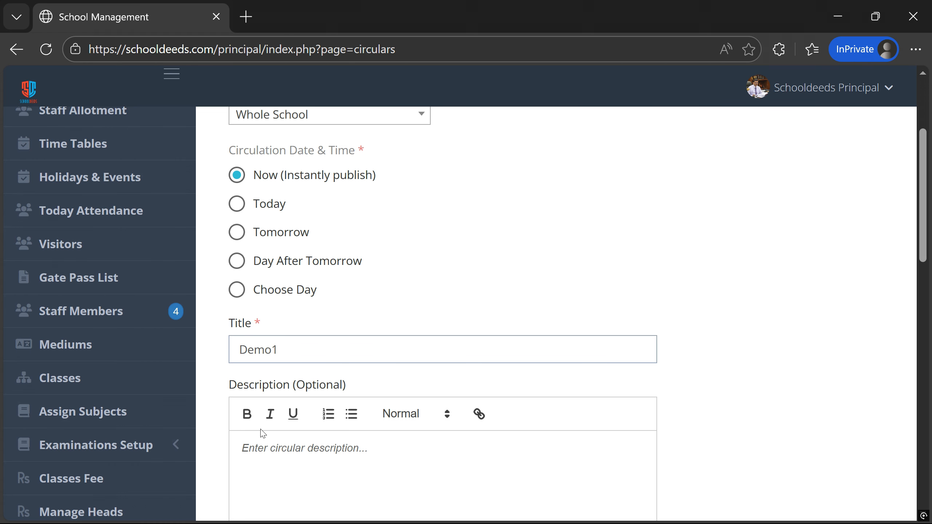
pyautogui.scroll(-1, 263, 434)
pyautogui.click(263, 433)
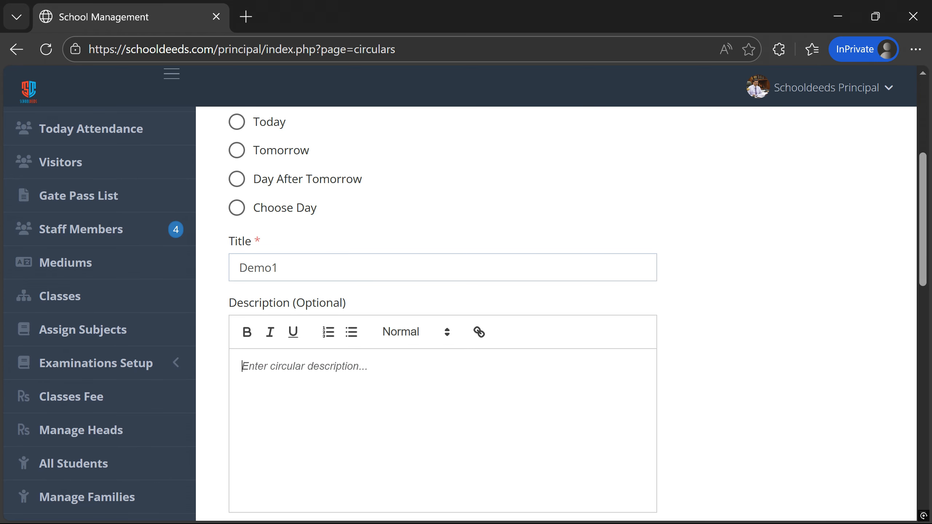
pyautogui.write('De')
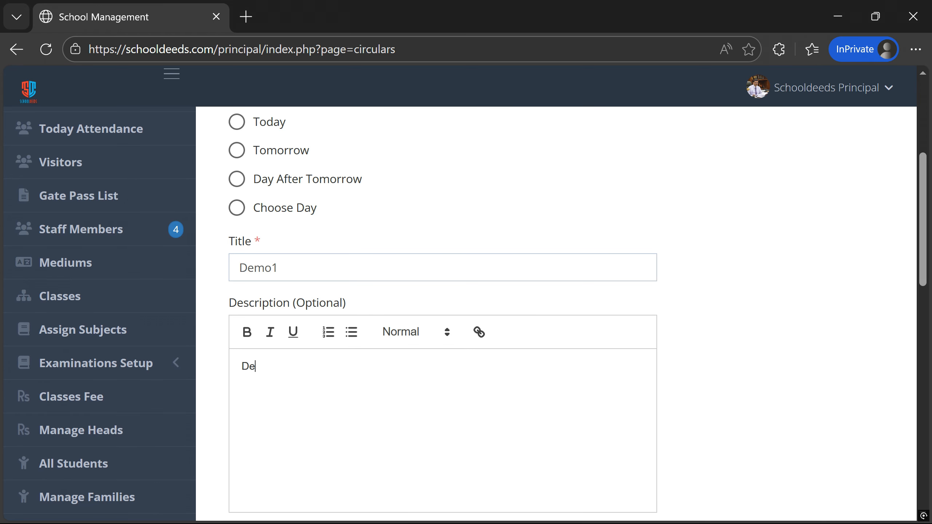
pyautogui.write('mo Description 1')
pyautogui.scroll(-2, 442, 315)
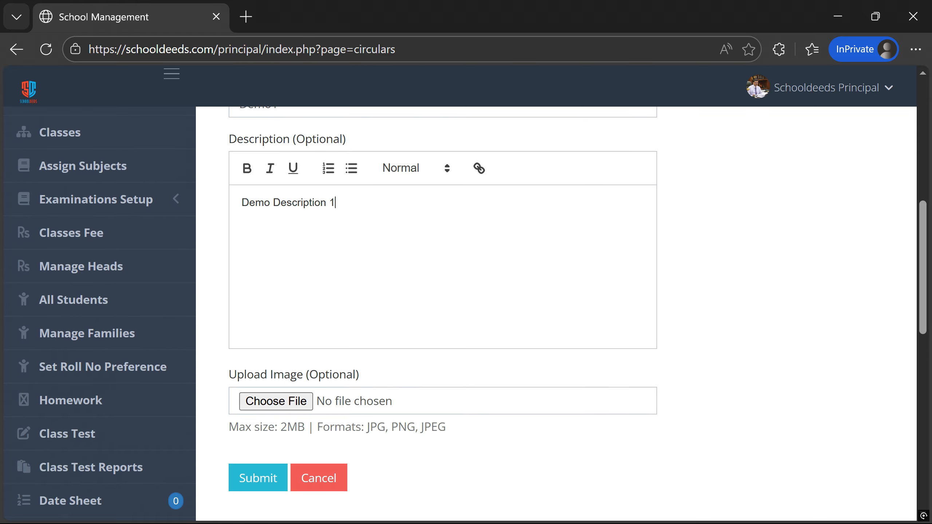
# - Attach form-qrcode (1).png and publish the Demo1 circular
pyautogui.click(252, 404)
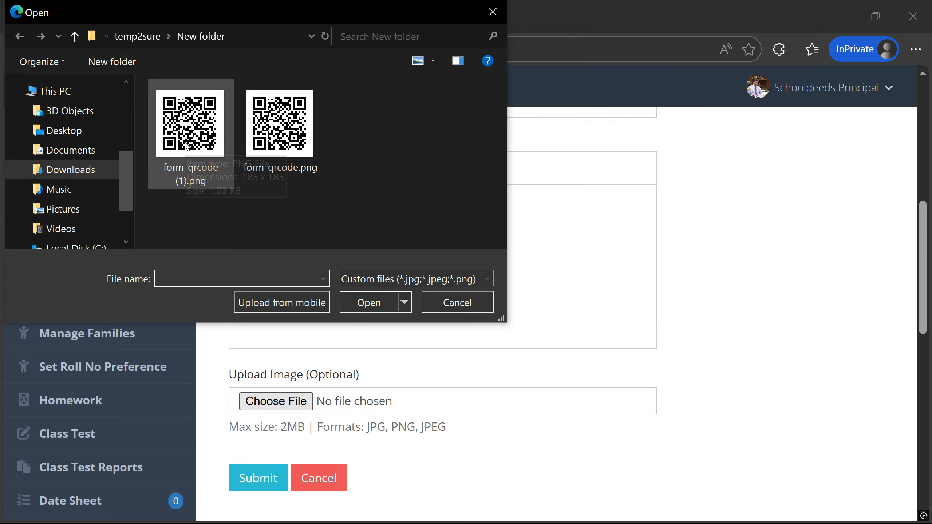
pyautogui.click(189, 128)
pyautogui.click(364, 300)
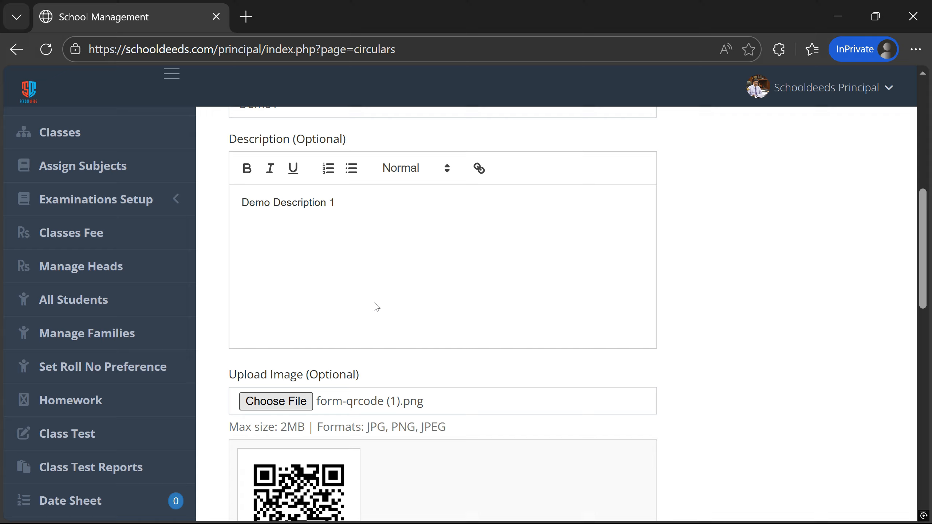
pyautogui.scroll(-3, 375, 306)
pyautogui.scroll(-3, 377, 307)
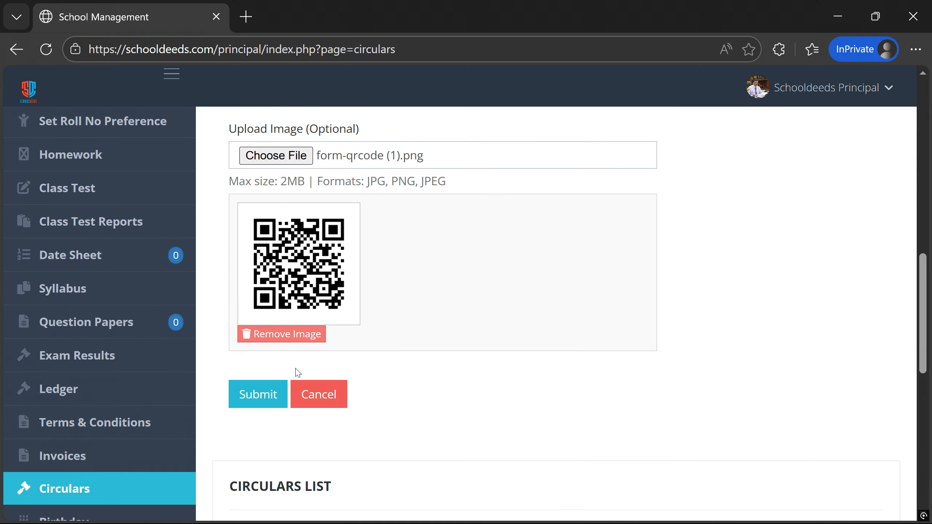
pyautogui.click(249, 401)
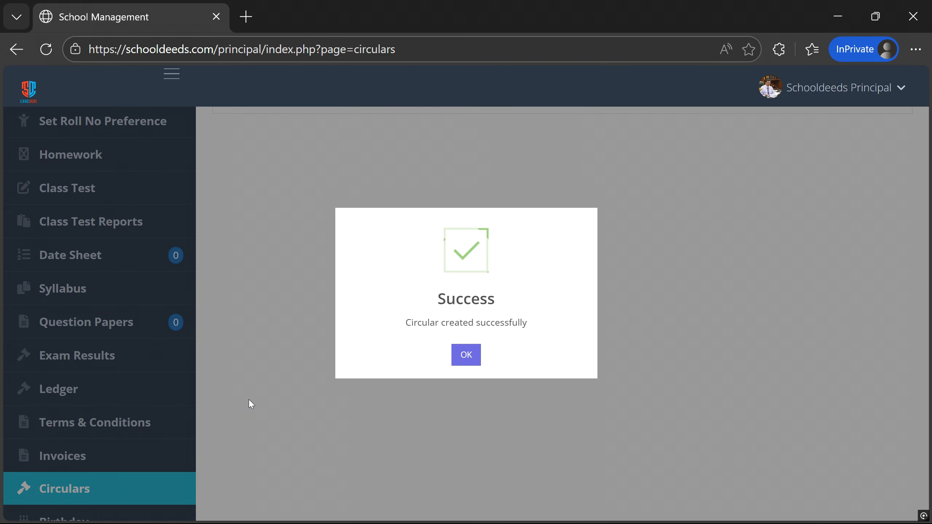
pyautogui.click(466, 354)
pyautogui.scroll(5, 595, 375)
pyautogui.scroll(2, 596, 374)
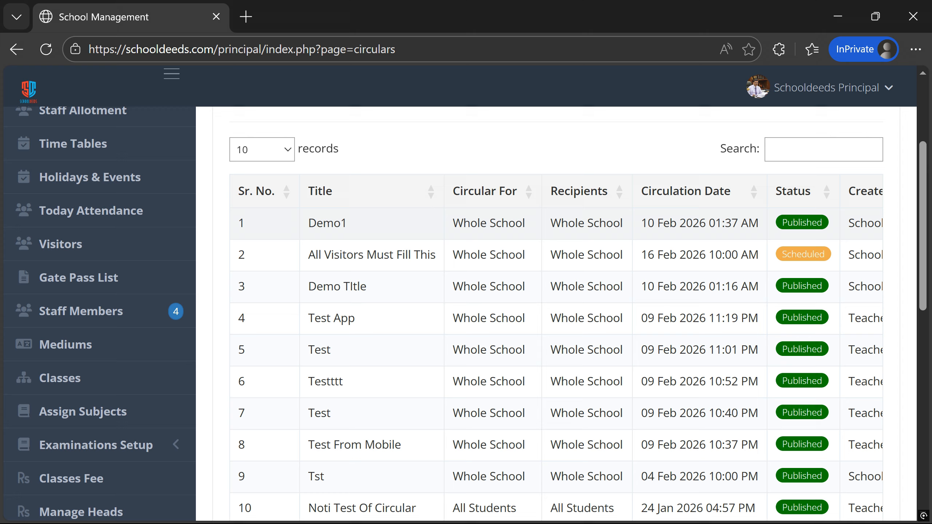
pyautogui.scroll(2, 230, 184)
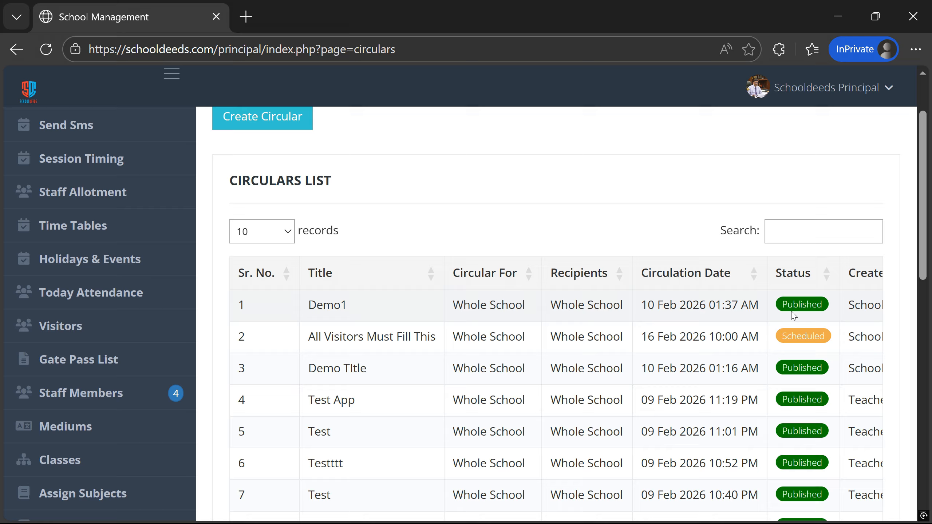
pyautogui.scroll(-2, 796, 376)
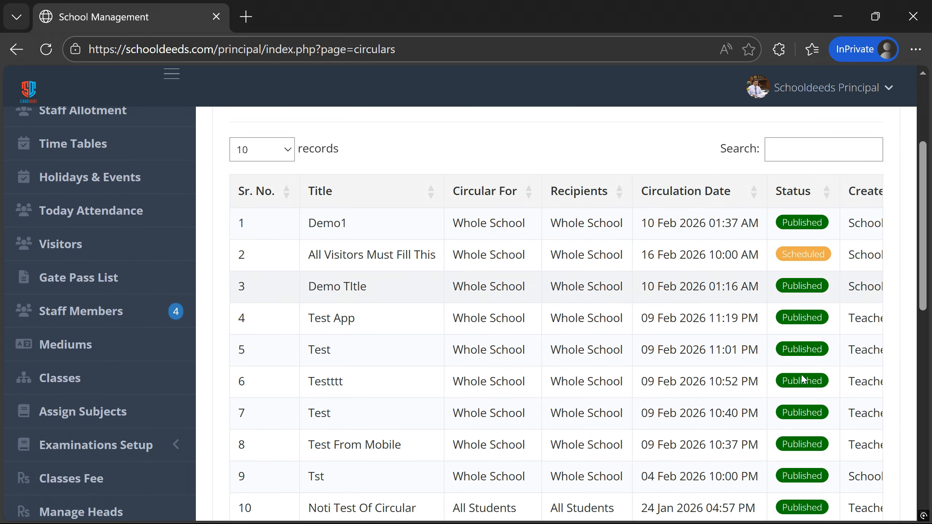
pyautogui.scroll(2, 658, 354)
pyautogui.scroll(-4, 658, 354)
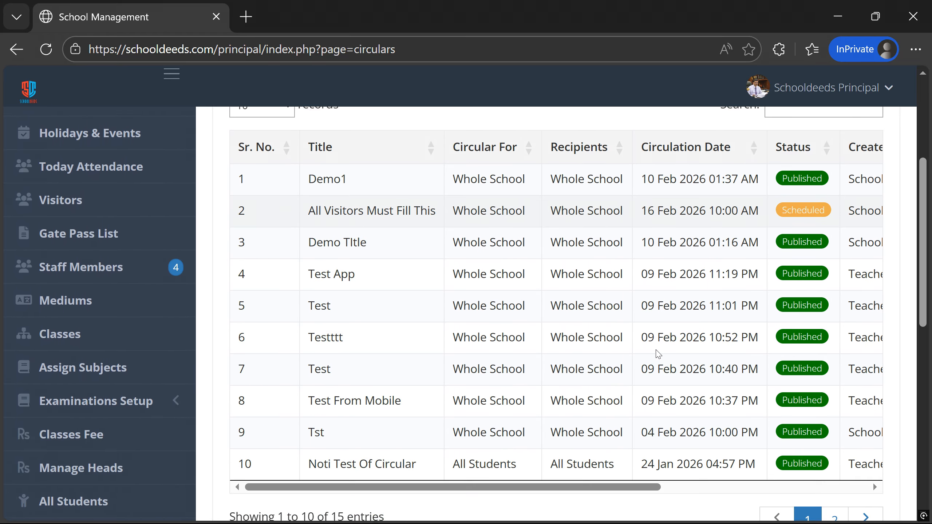
pyautogui.moveTo(567, 450); pyautogui.dragTo(791, 455)
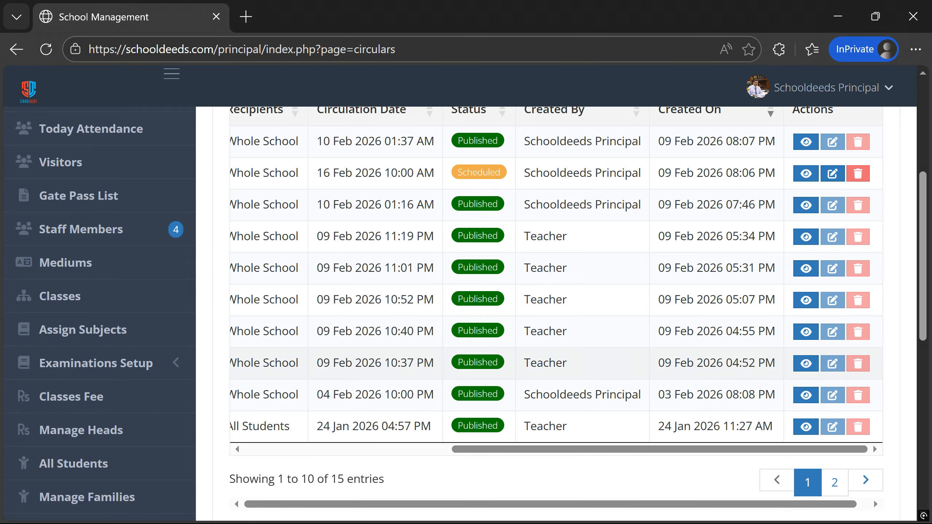
pyautogui.scroll(2, 524, 201)
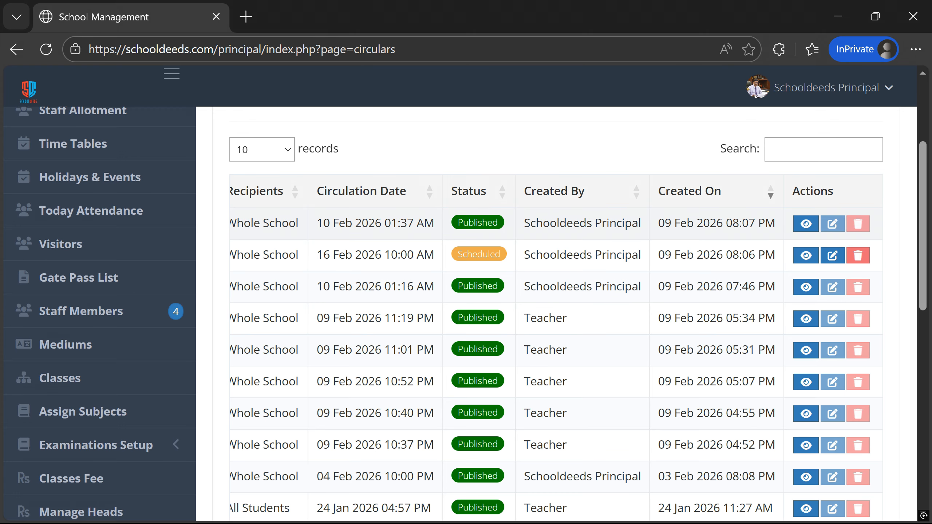
pyautogui.moveTo(524, 222); pyautogui.dragTo(620, 226)
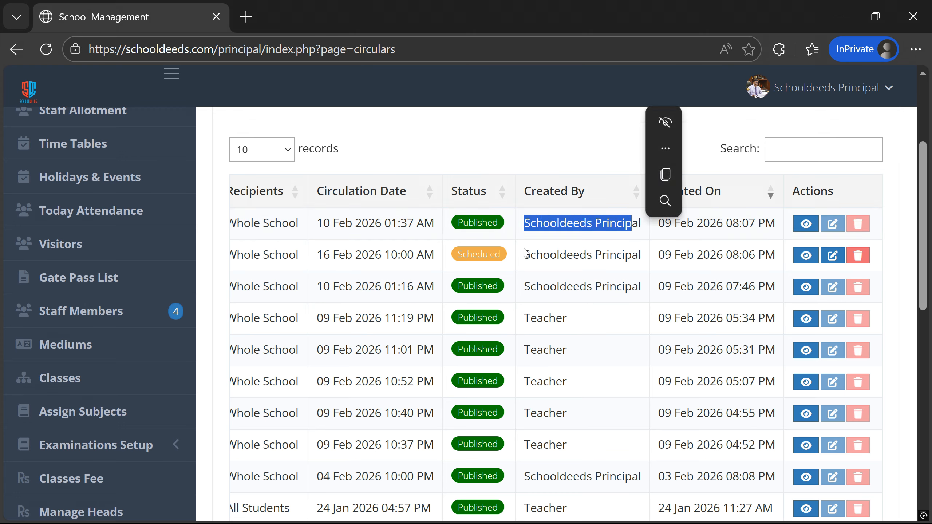
pyautogui.moveTo(524, 254); pyautogui.dragTo(647, 264)
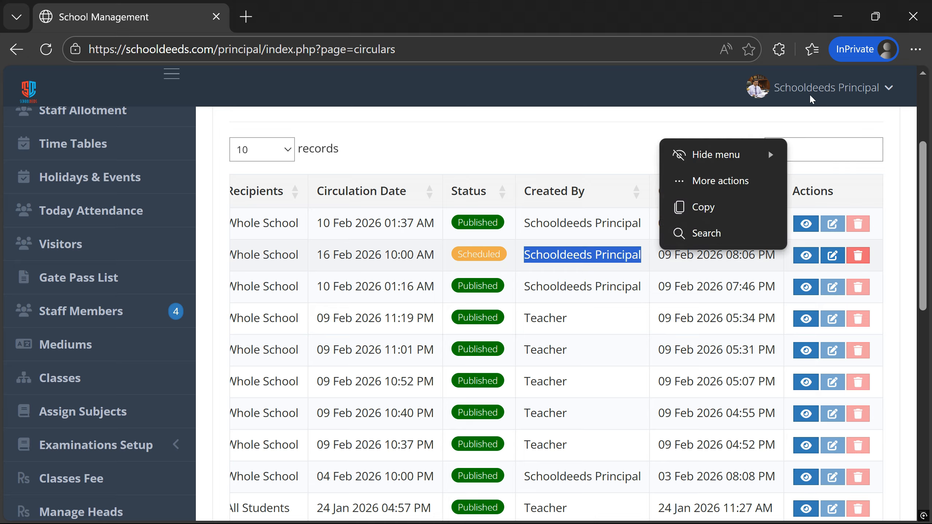
pyautogui.click(602, 226)
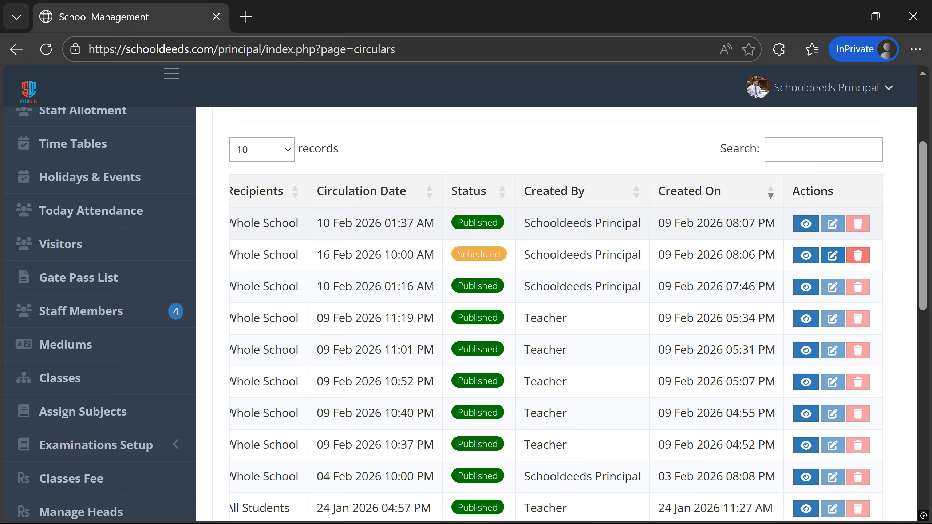
pyautogui.click(832, 255)
pyautogui.click(738, 289)
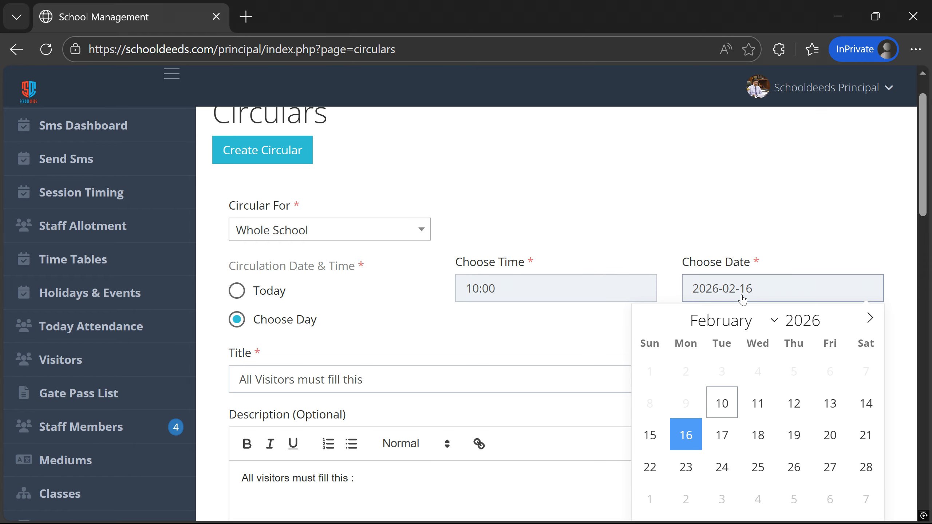
# - Move the scheduled circular's date to 10 February 2026 and save the update
pyautogui.click(722, 402)
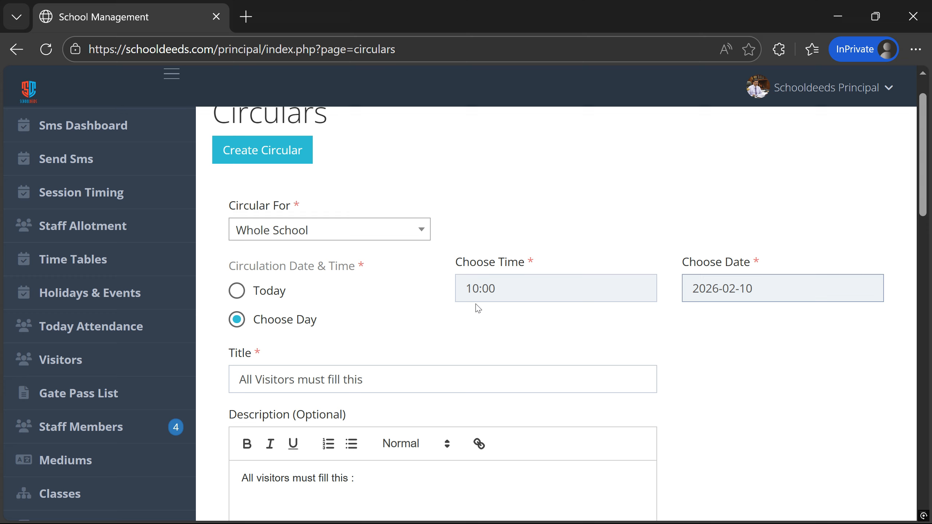
pyautogui.scroll(-10, 478, 308)
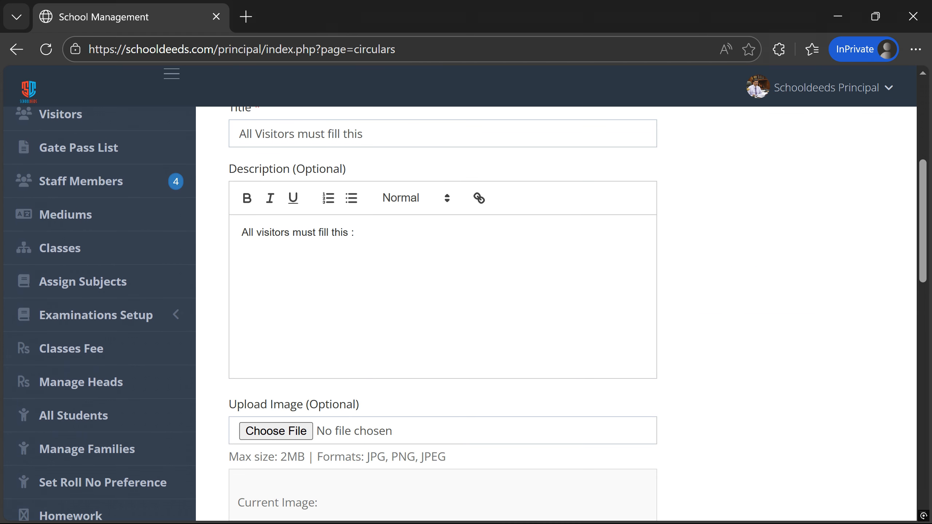
pyautogui.scroll(-3, 297, 441)
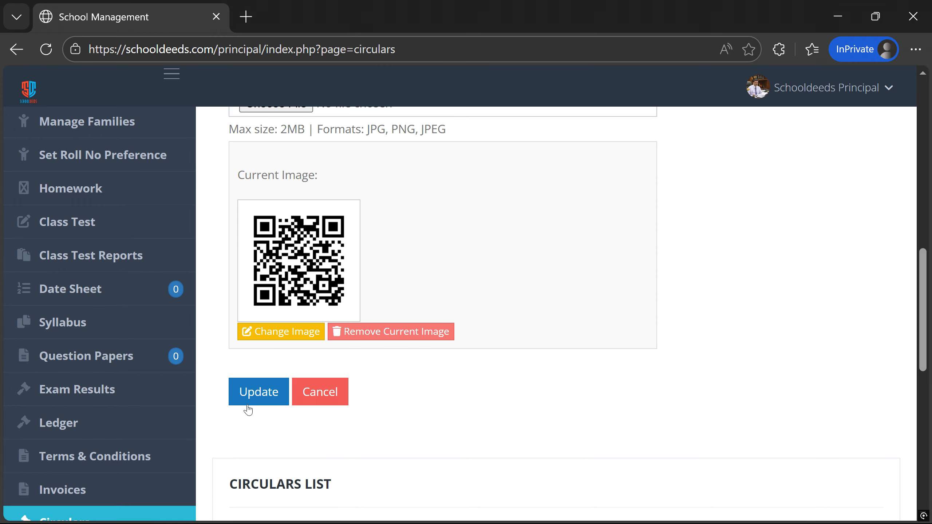
pyautogui.click(248, 403)
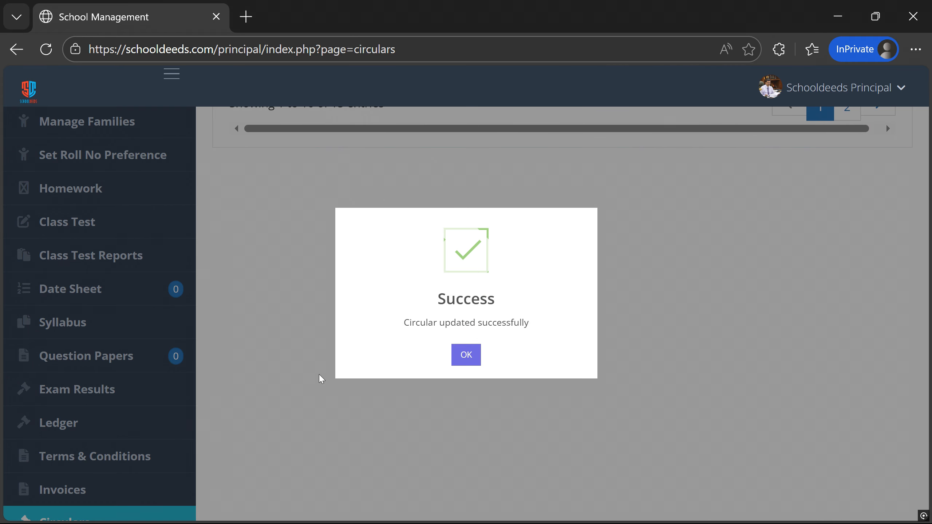
pyautogui.click(457, 363)
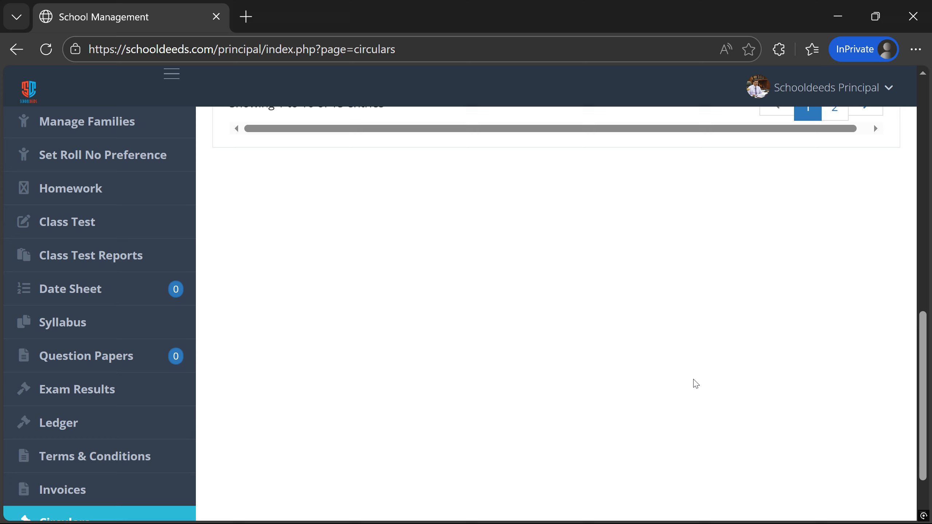
# - Delete the scheduled 10 Feb circular and confirm the deletion
pyautogui.scroll(10, 696, 384)
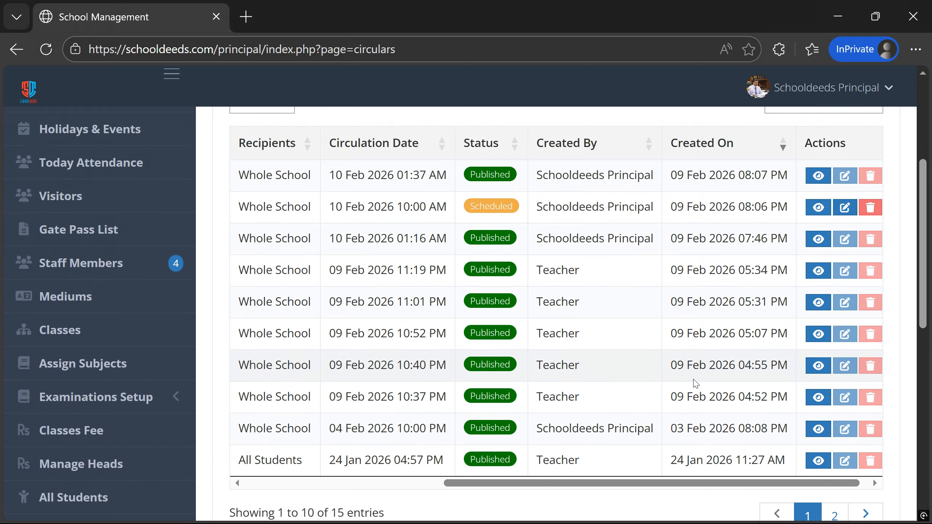
pyautogui.click(868, 213)
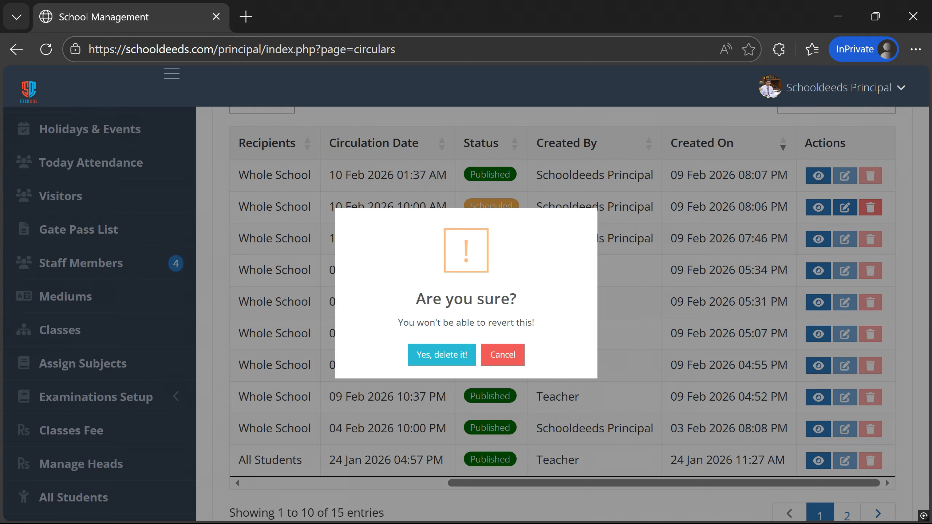
pyautogui.click(431, 358)
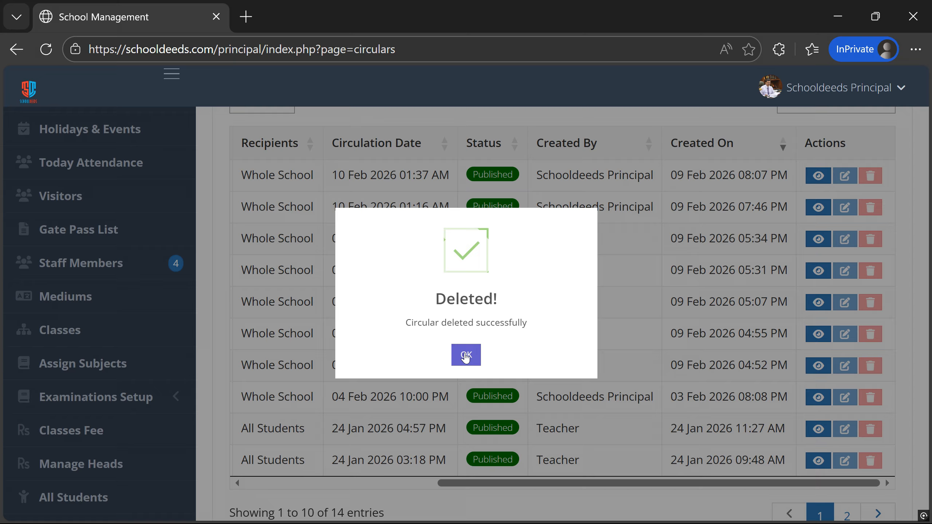
pyautogui.click(465, 356)
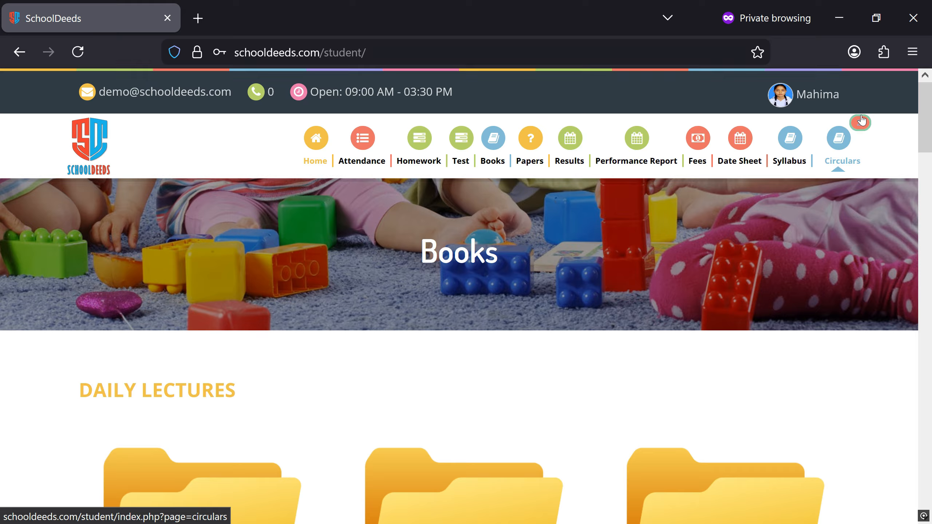
# - Open the student portal's My Circulars page showing today's Demo1 and Demo Title
pyautogui.click(840, 162)
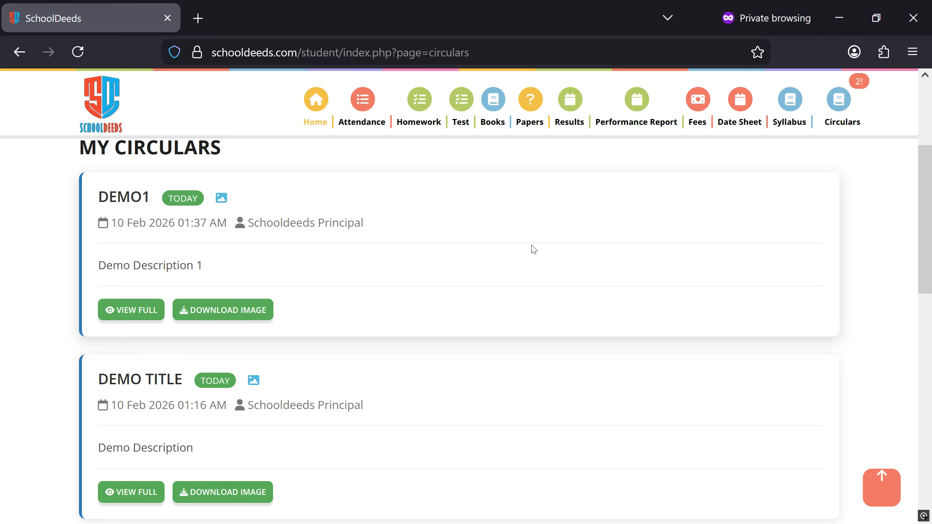
pyautogui.scroll(3, 532, 249)
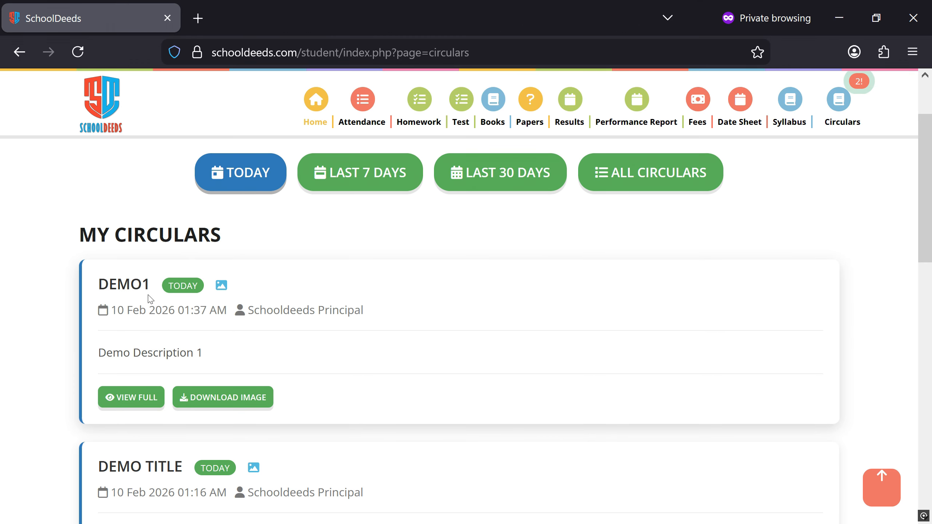
pyautogui.click(136, 399)
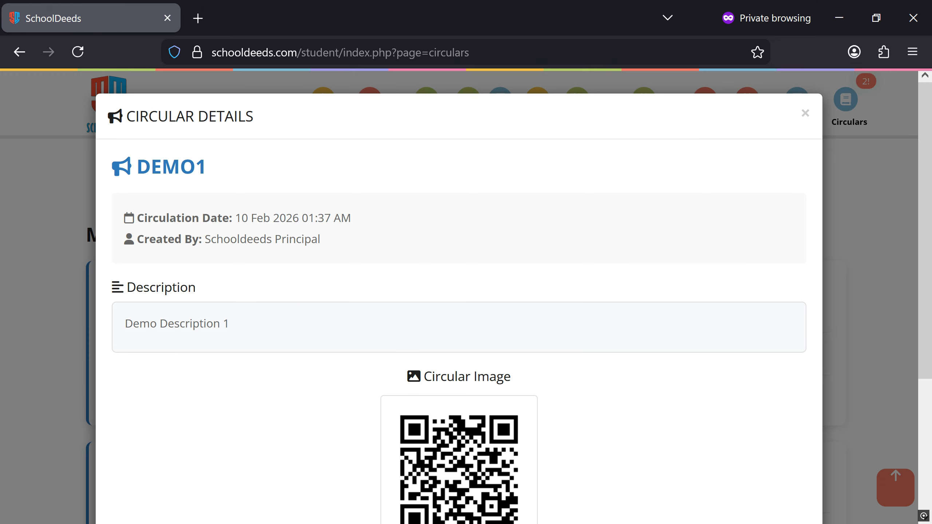
pyautogui.moveTo(137, 167); pyautogui.dragTo(218, 173)
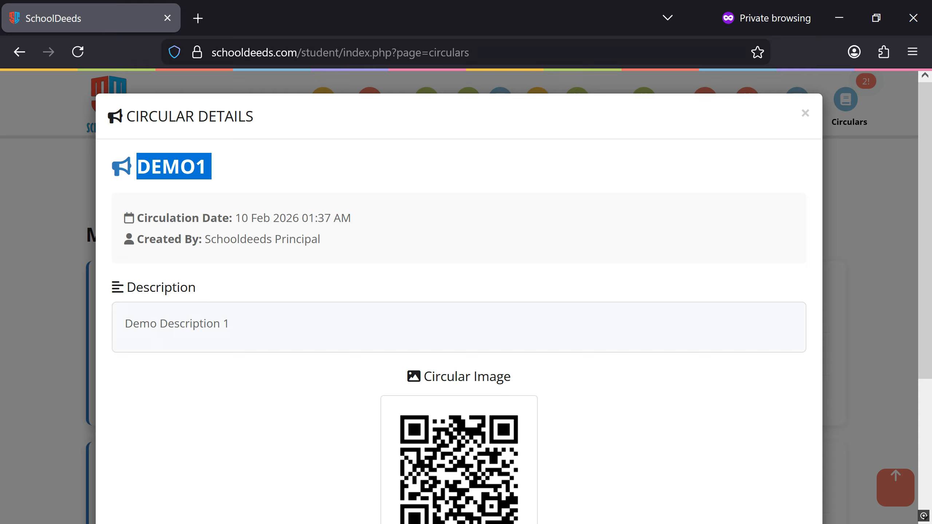
pyautogui.moveTo(204, 238); pyautogui.dragTo(331, 245)
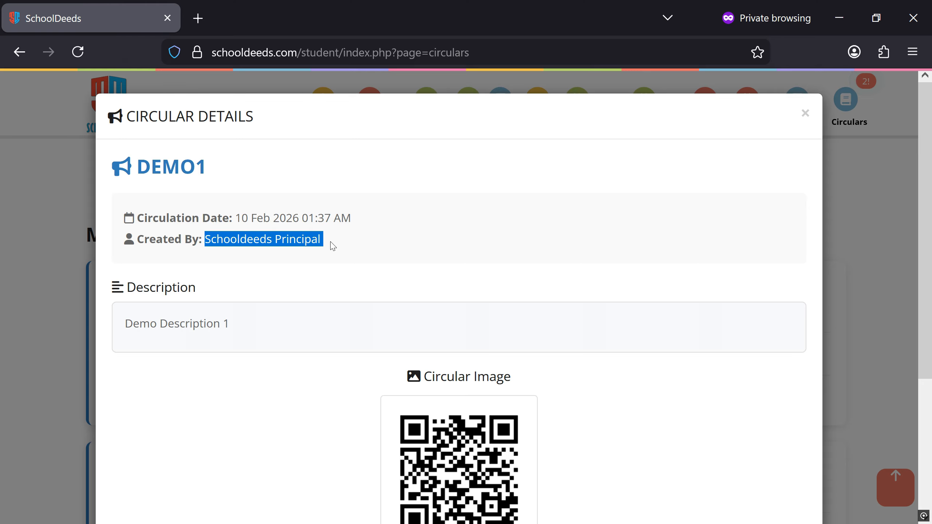
pyautogui.moveTo(122, 323); pyautogui.dragTo(241, 329)
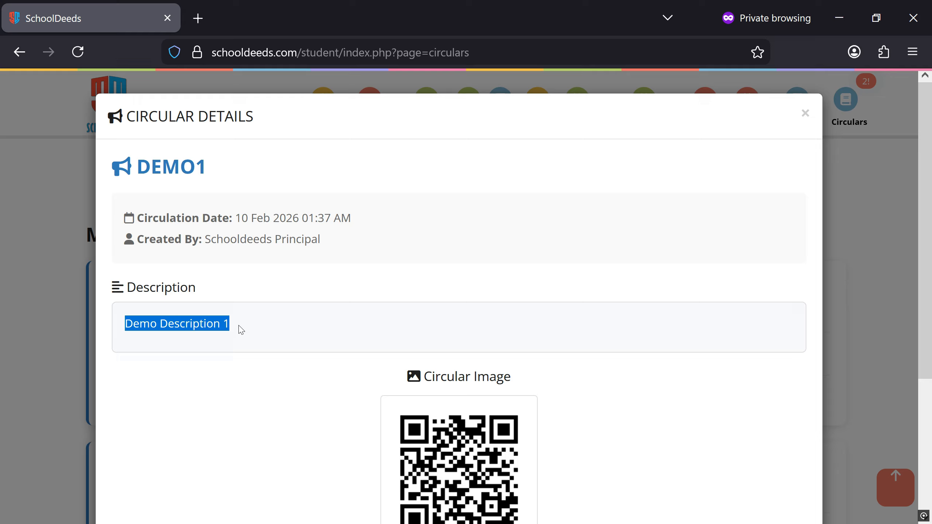
pyautogui.scroll(-3, 241, 329)
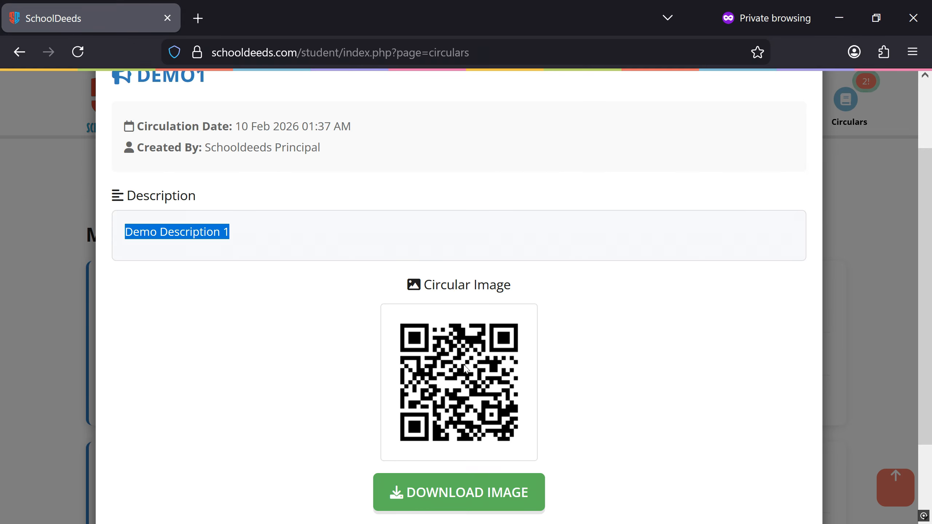
pyautogui.scroll(-3, 465, 368)
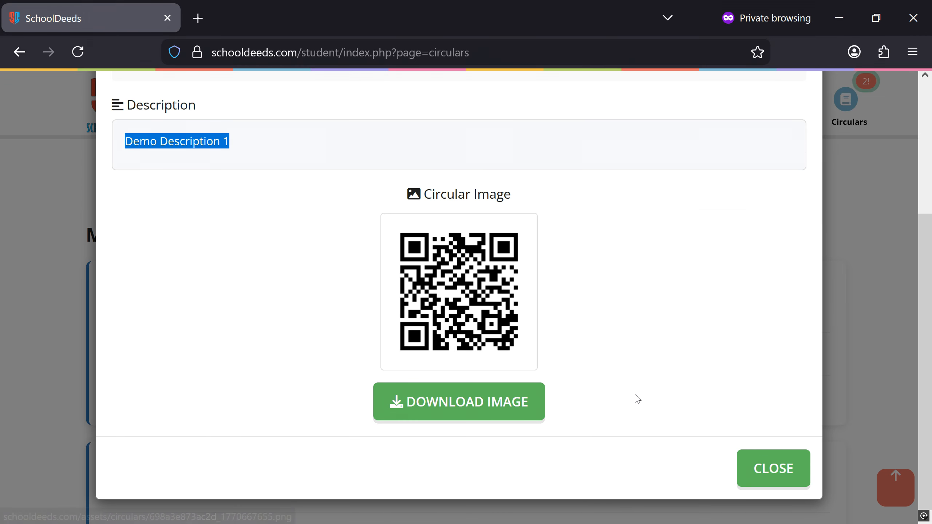
pyautogui.click(745, 465)
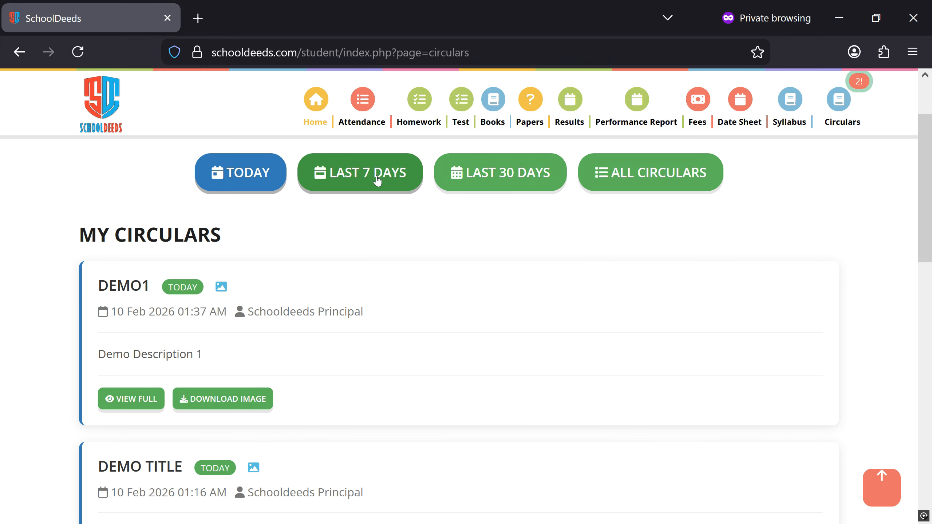
# - Filter the student's circulars to All, then Last 30 Days, revealing older ones like TEST
pyautogui.scroll(-15, 407, 326)
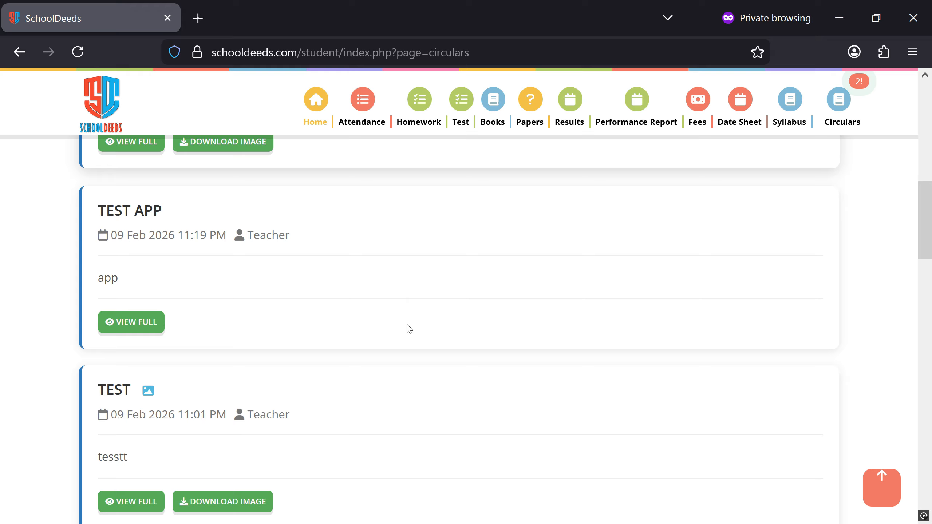
pyautogui.scroll(18, 407, 326)
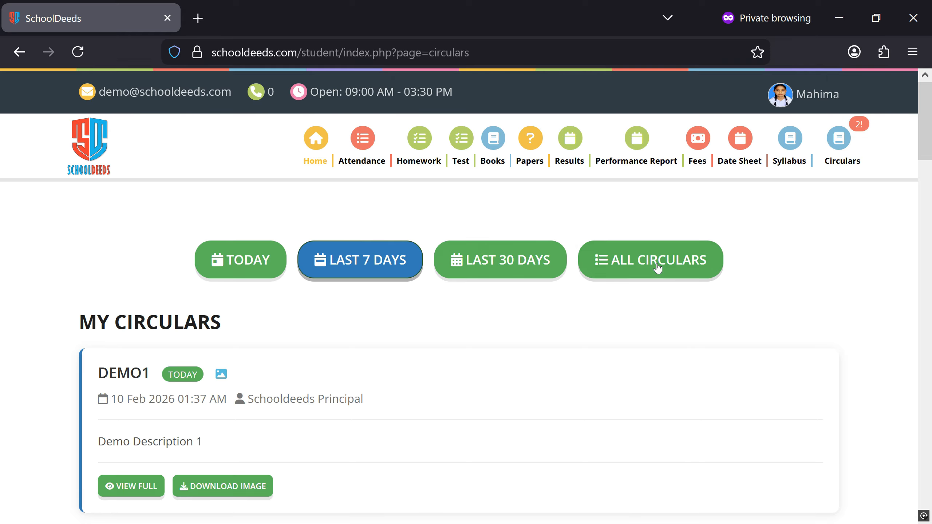
pyautogui.click(650, 277)
pyautogui.scroll(-12, 649, 276)
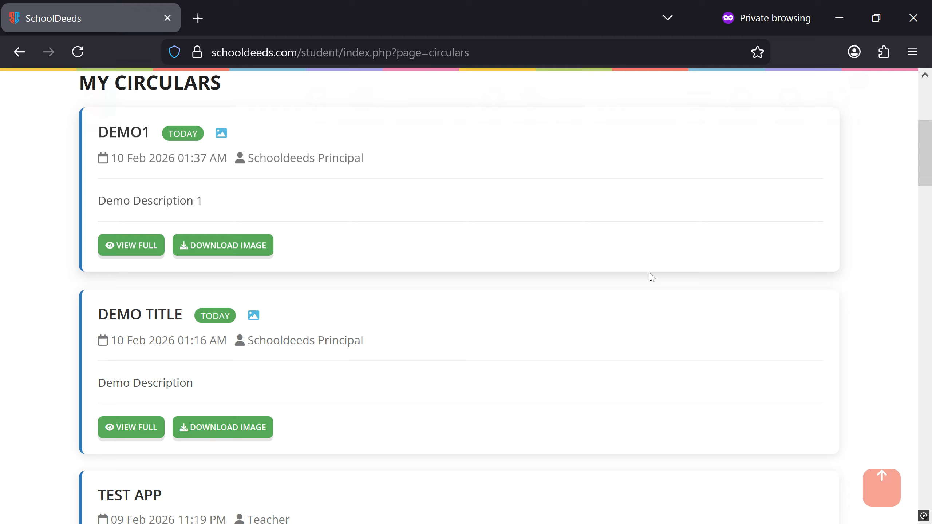
pyautogui.scroll(10, 587, 239)
pyautogui.click(515, 184)
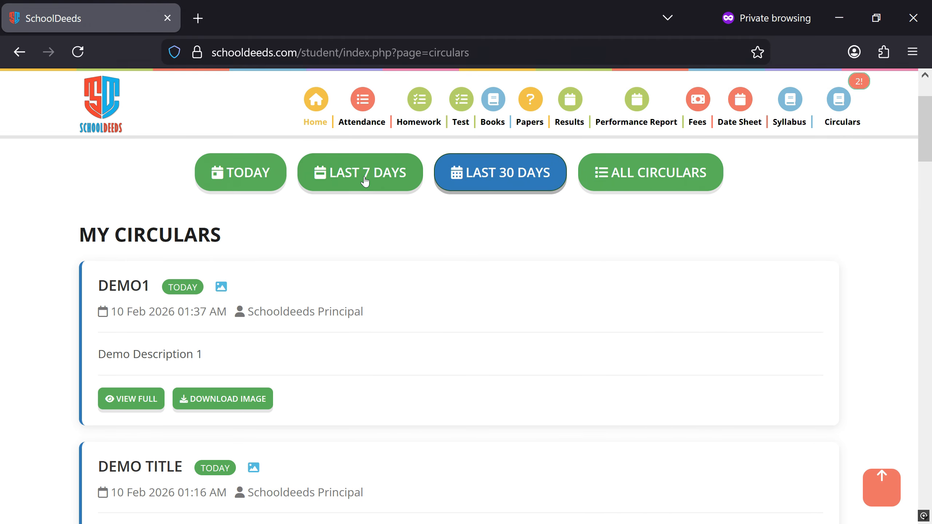
pyautogui.scroll(-8, 251, 362)
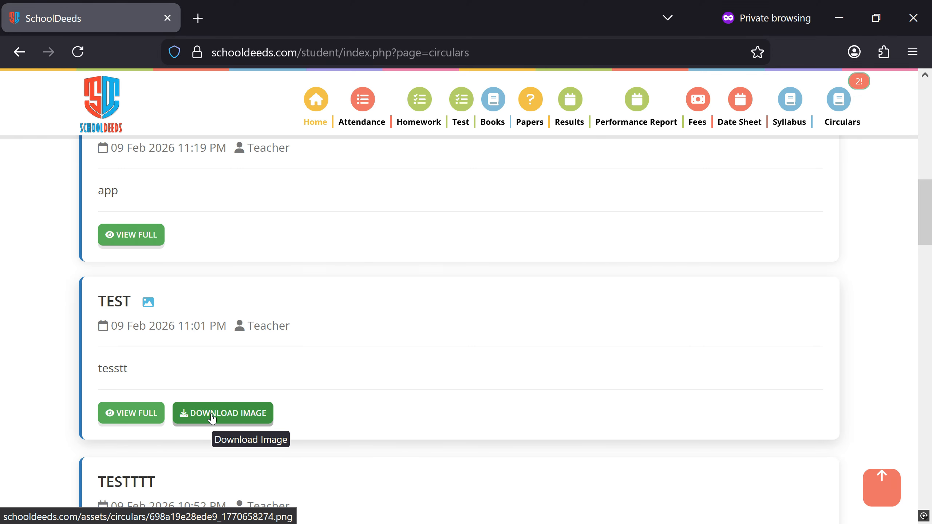